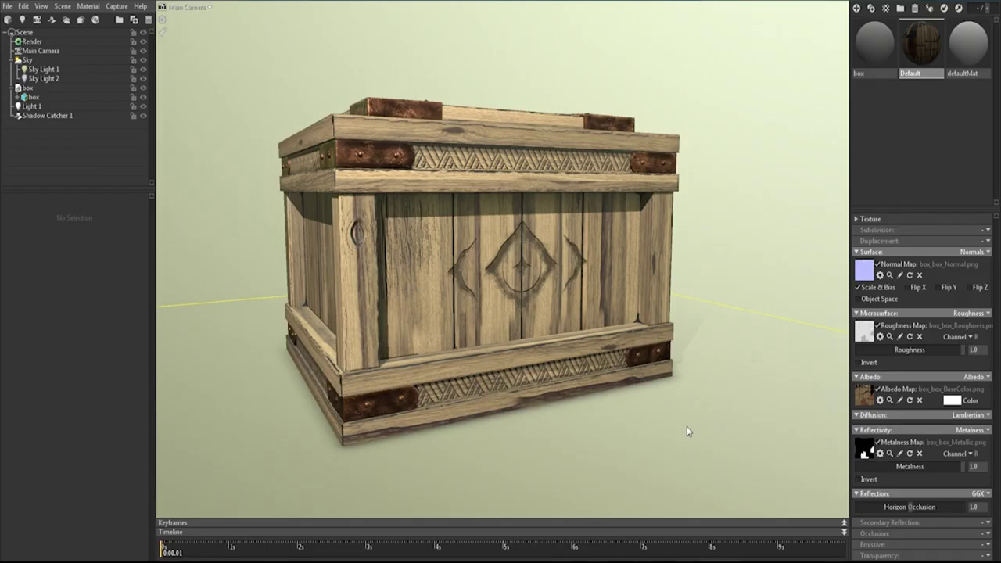
# Step: Orbit around the crate in Marmoset and turn its normal map back on
pyautogui.click(653, 419)
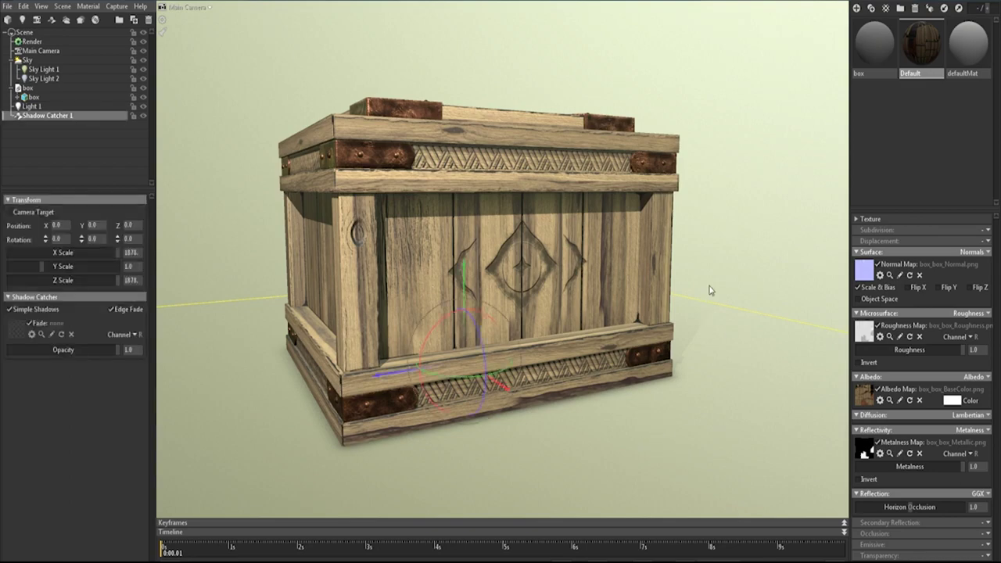
pyautogui.click(710, 252)
pyautogui.moveTo(710, 253)
pyautogui.mouseDown()
pyautogui.moveTo(691, 286)
pyautogui.moveTo(694, 266)
pyautogui.mouseUp()
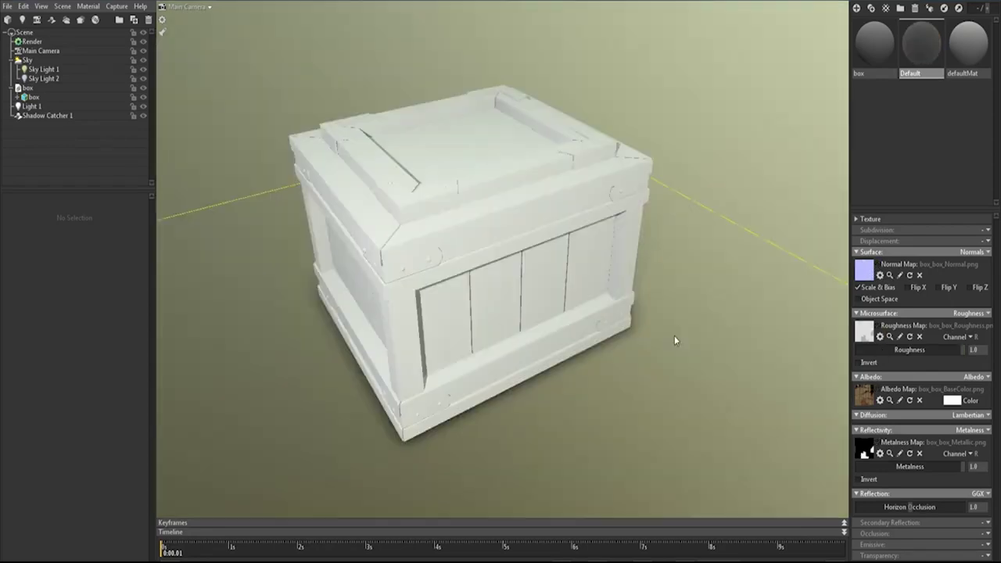
pyautogui.moveTo(674, 338)
pyautogui.mouseDown()
pyautogui.moveTo(731, 335)
pyautogui.moveTo(682, 323)
pyautogui.moveTo(663, 285)
pyautogui.moveTo(680, 316)
pyautogui.moveTo(736, 328)
pyautogui.moveTo(378, 227)
pyautogui.mouseUp()
pyautogui.click(877, 264)
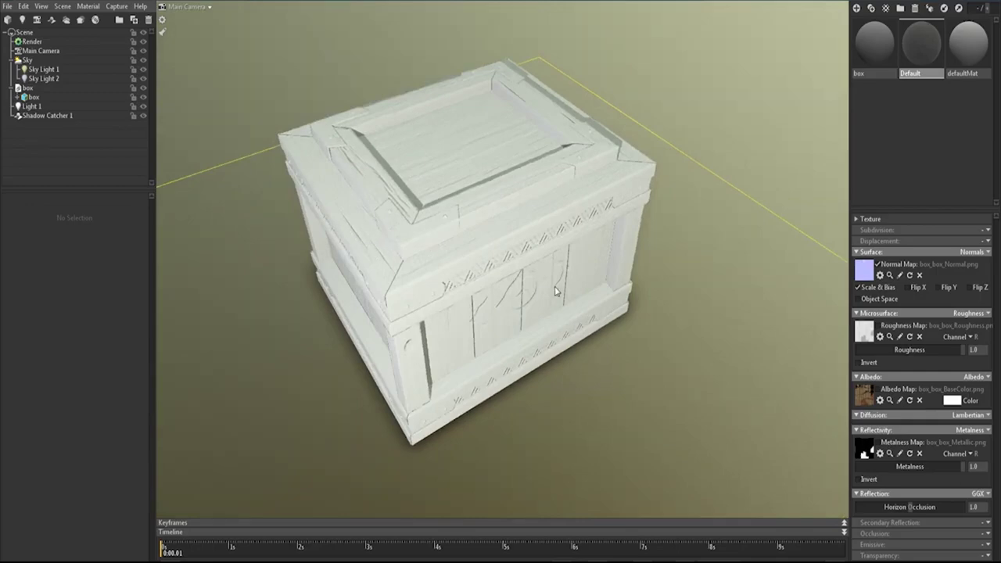
pyautogui.moveTo(564, 309)
pyautogui.mouseDown()
pyautogui.moveTo(372, 217)
pyautogui.moveTo(405, 284)
pyautogui.mouseUp()
pyautogui.moveTo(530, 293)
pyautogui.mouseDown()
pyautogui.moveTo(513, 302)
pyautogui.moveTo(511, 238)
pyautogui.mouseUp()
# Step: Re-enable the crate's albedo and roughness maps, then place the normals folder window beside the crate
pyautogui.click(513, 302)
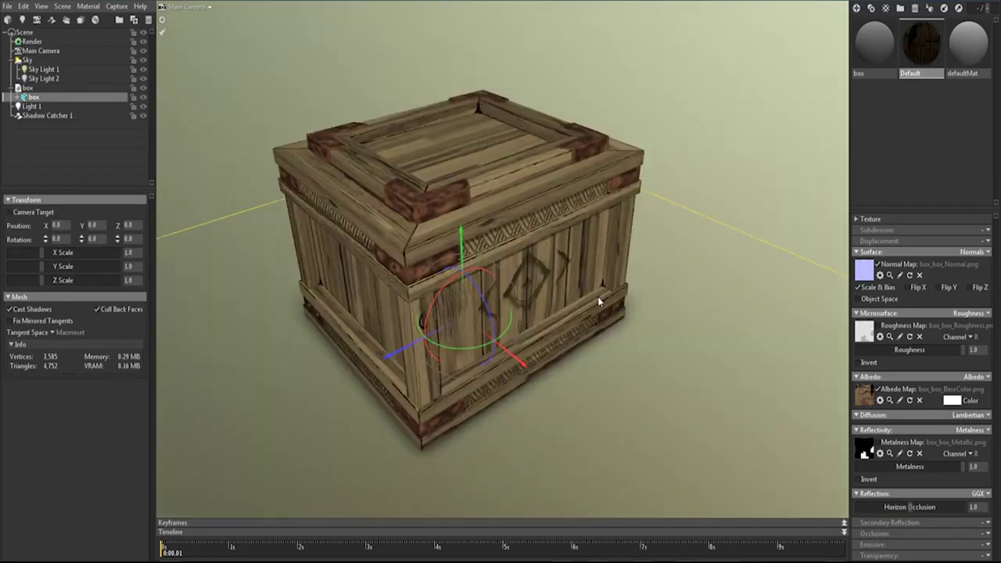
pyautogui.moveTo(597, 297)
pyautogui.mouseDown()
pyautogui.moveTo(572, 290)
pyautogui.moveTo(608, 304)
pyautogui.moveTo(594, 321)
pyautogui.moveTo(585, 316)
pyautogui.mouseUp()
pyautogui.click(878, 325)
pyautogui.scroll(3, 577, 317)
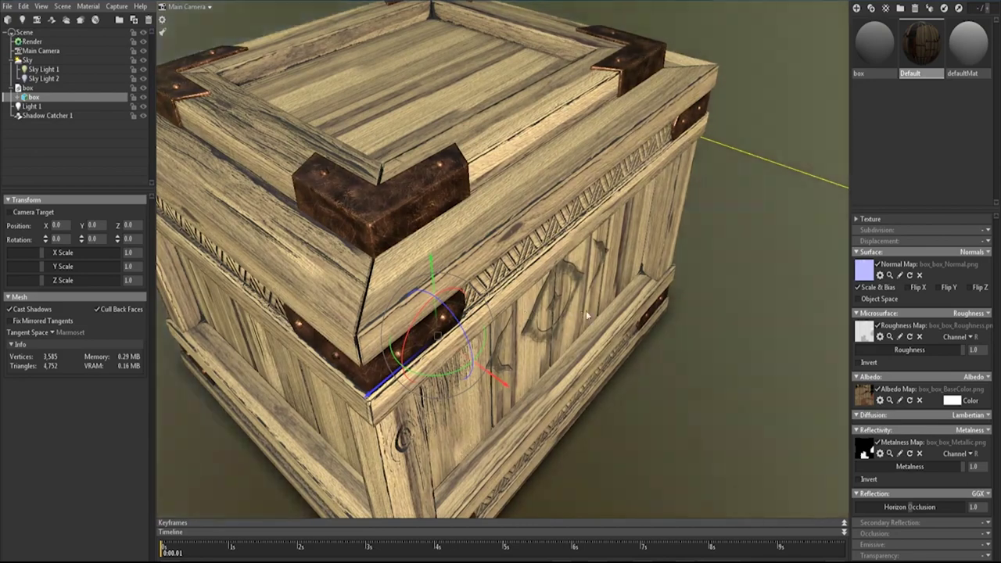
pyautogui.scroll(-2, 538, 260)
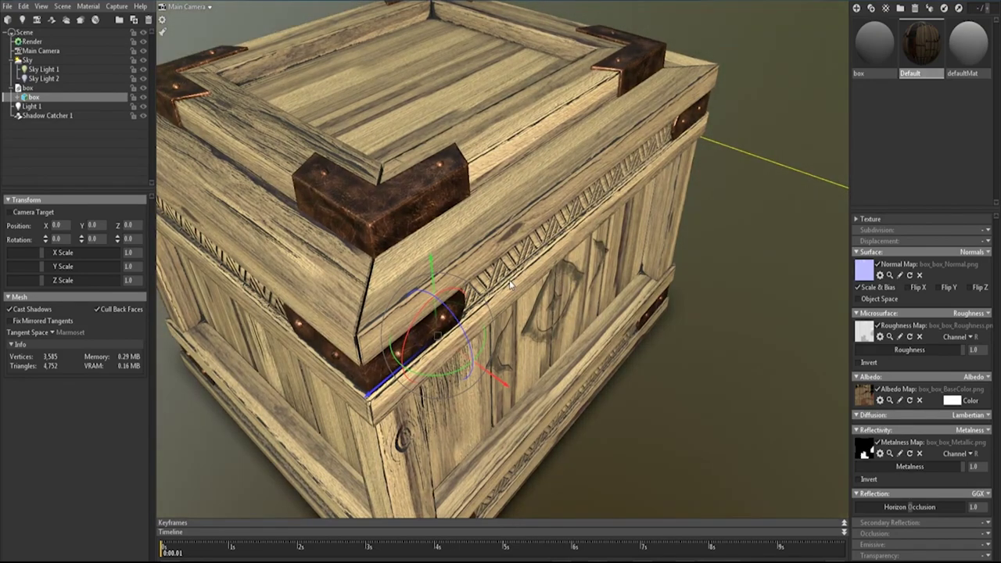
pyautogui.scroll(-5, 524, 233)
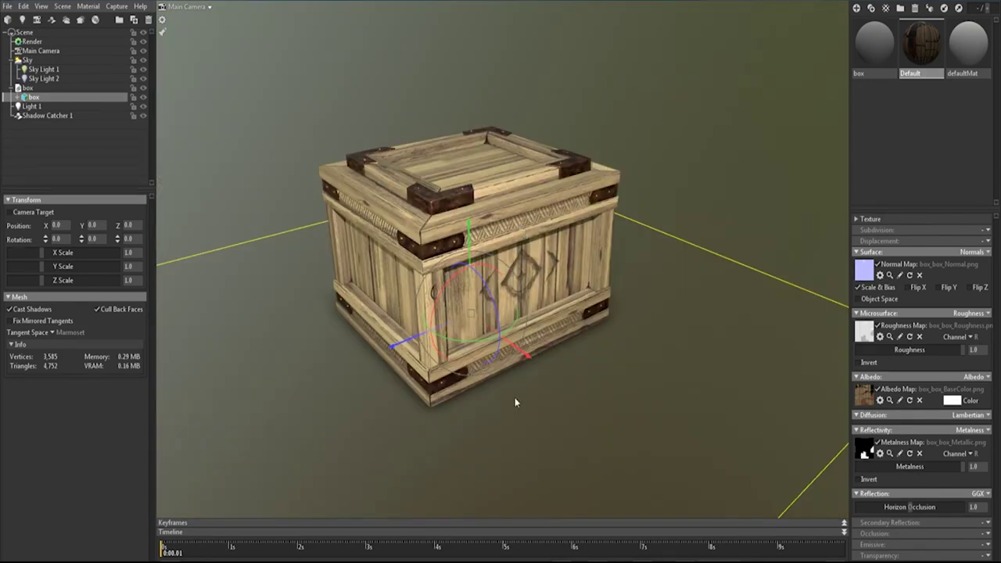
pyautogui.click(78, 516)
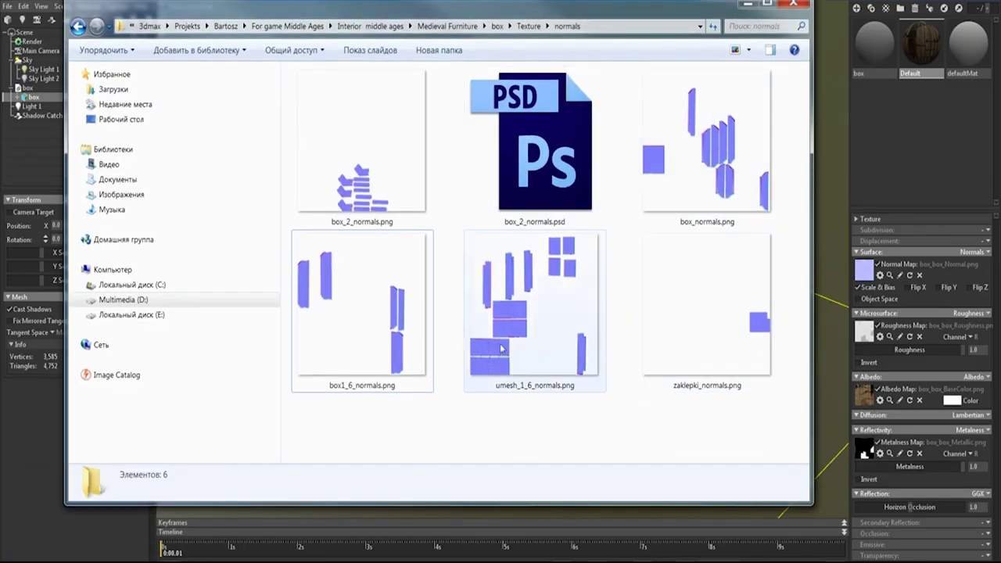
pyautogui.moveTo(593, 8); pyautogui.dragTo(343, 24)
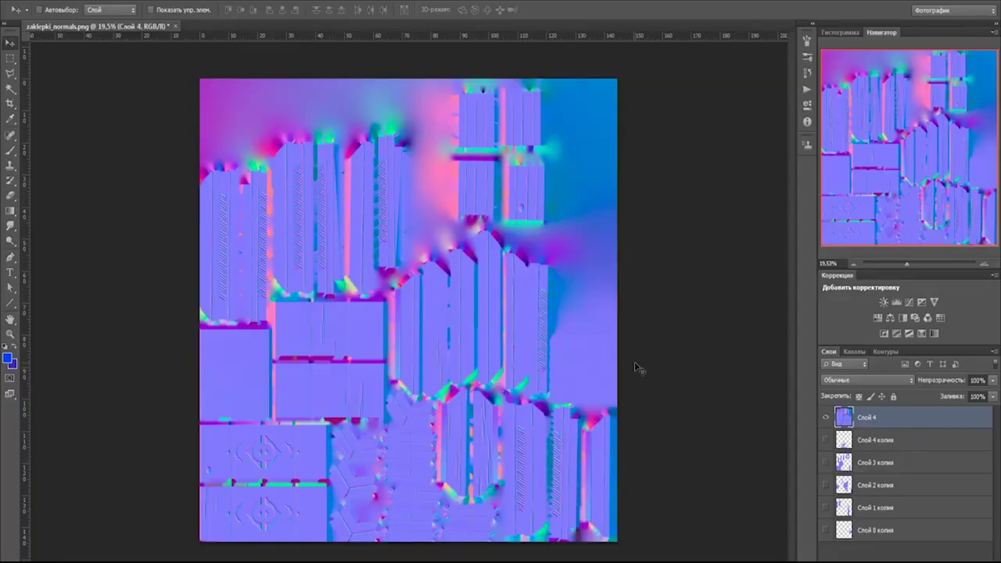
# Step: Hide layer Слой 4 and show the copies Слой 3, 2, 1 and 0 копия
pyautogui.click(825, 417)
pyautogui.click(827, 463)
pyautogui.click(826, 485)
pyautogui.click(826, 508)
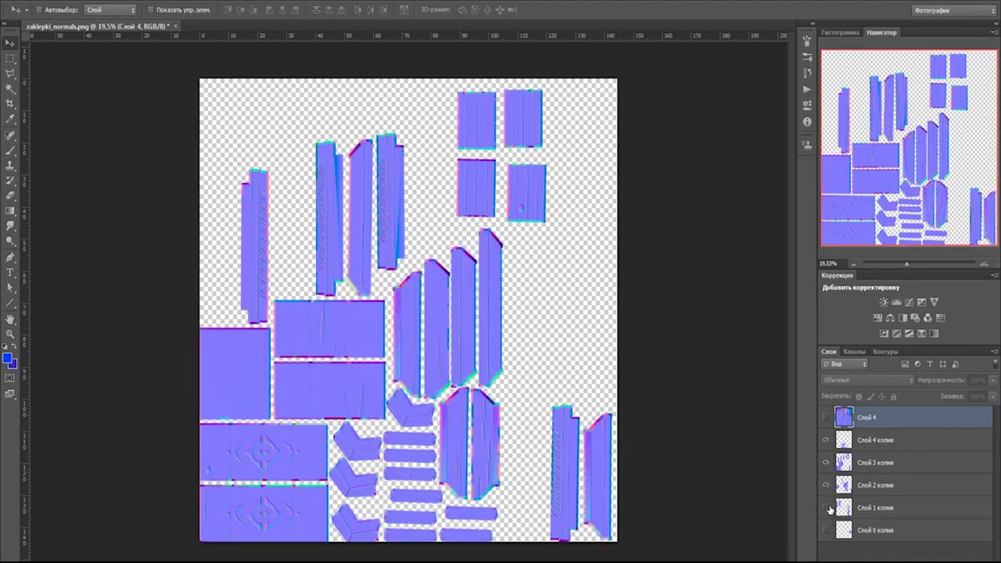
pyautogui.click(825, 530)
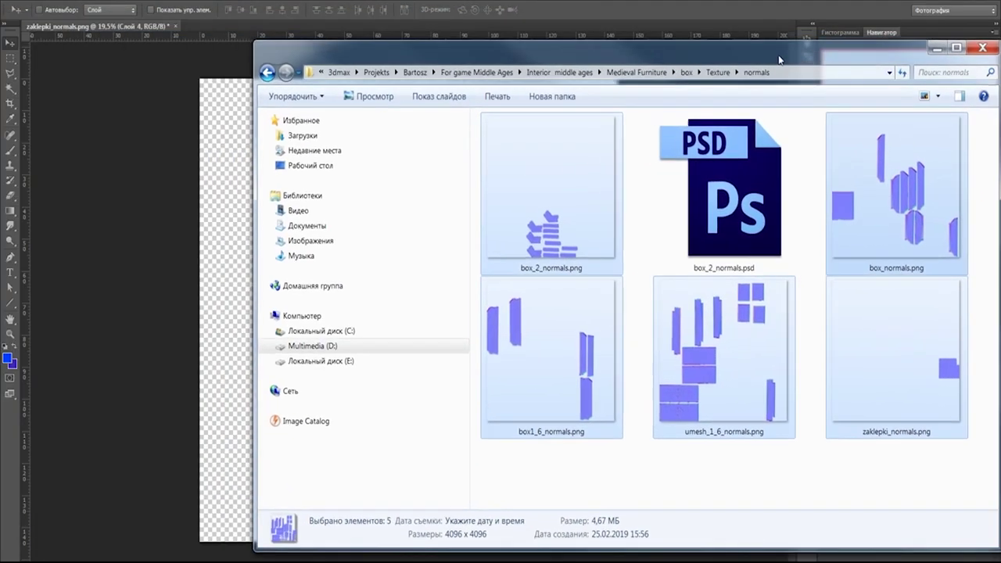
# Step: Open box_2, box, box1_6 and umesh_1_6 normal maps, accepting each colour profile prompt
pyautogui.moveTo(568, 191)
pyautogui.mouseDown()
pyautogui.moveTo(455, 202)
pyautogui.moveTo(205, 26)
pyautogui.mouseUp()
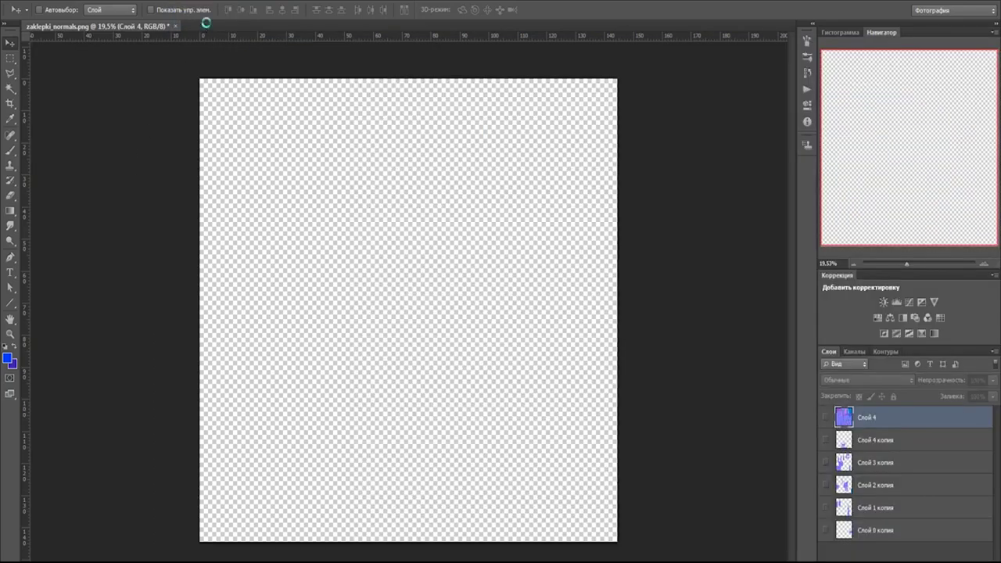
pyautogui.click(516, 271)
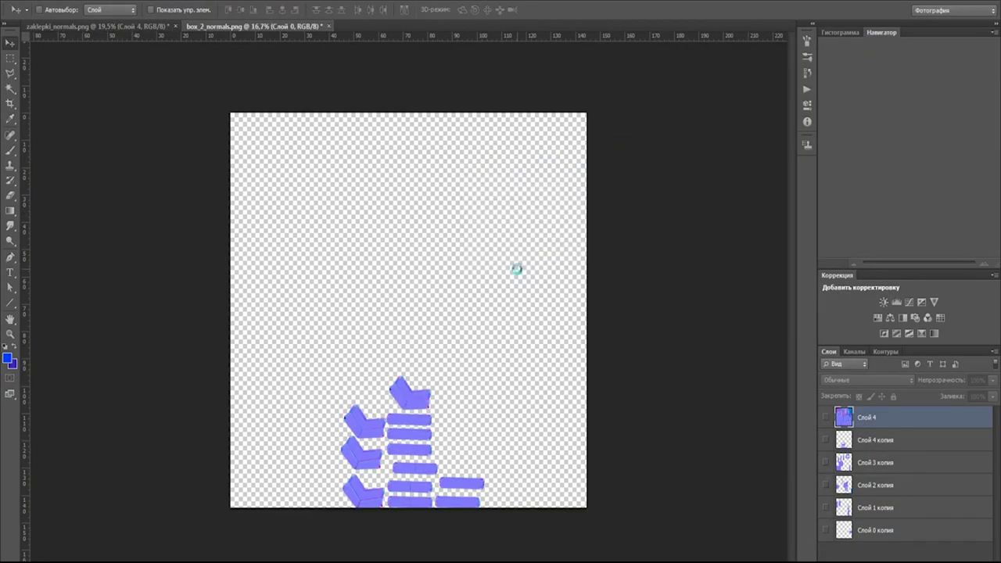
pyautogui.click(517, 270)
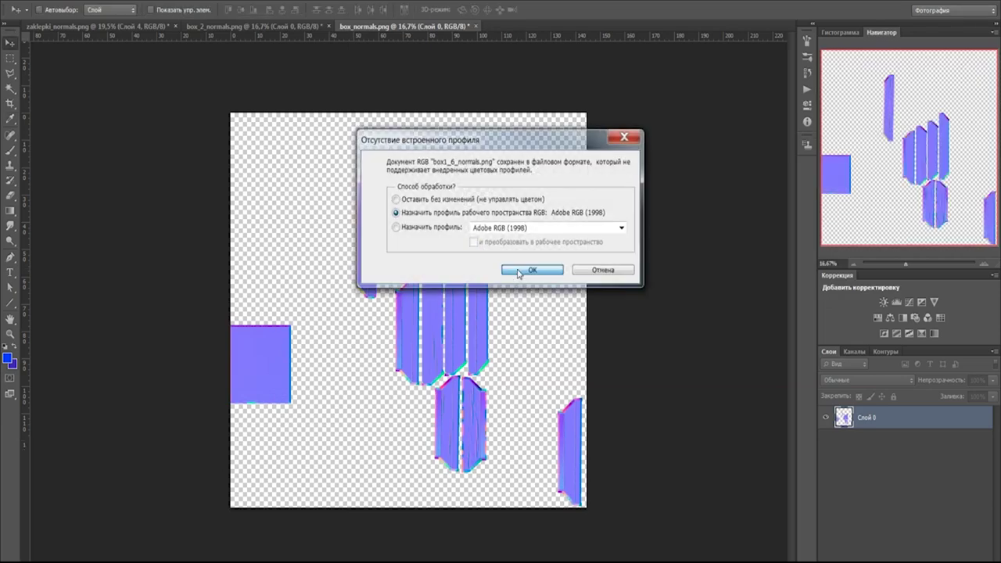
pyautogui.click(517, 270)
pyautogui.click(517, 271)
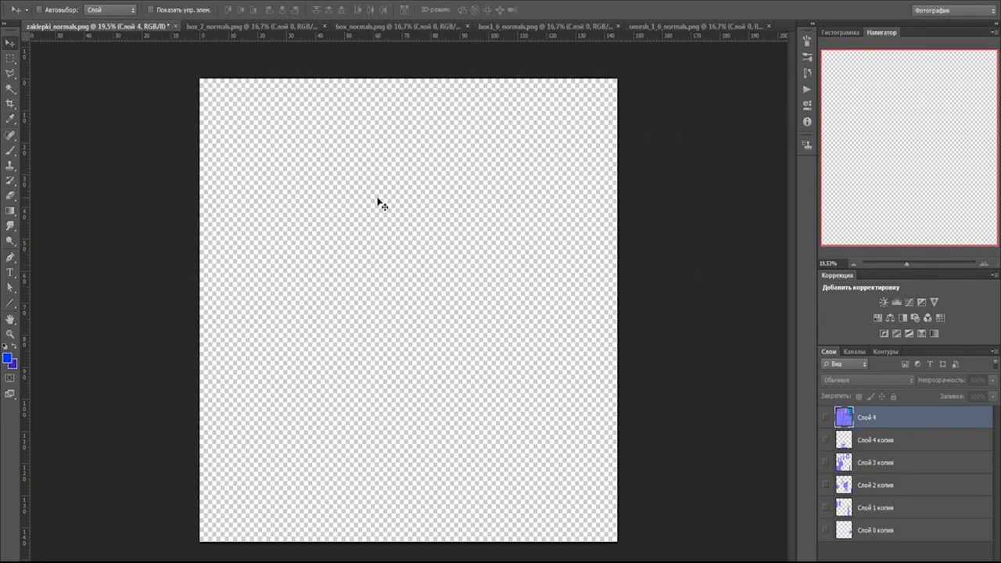
pyautogui.click(175, 26)
# Step: Close zaklepki_normals without saving and look through each open normal-map document
pyautogui.click(512, 218)
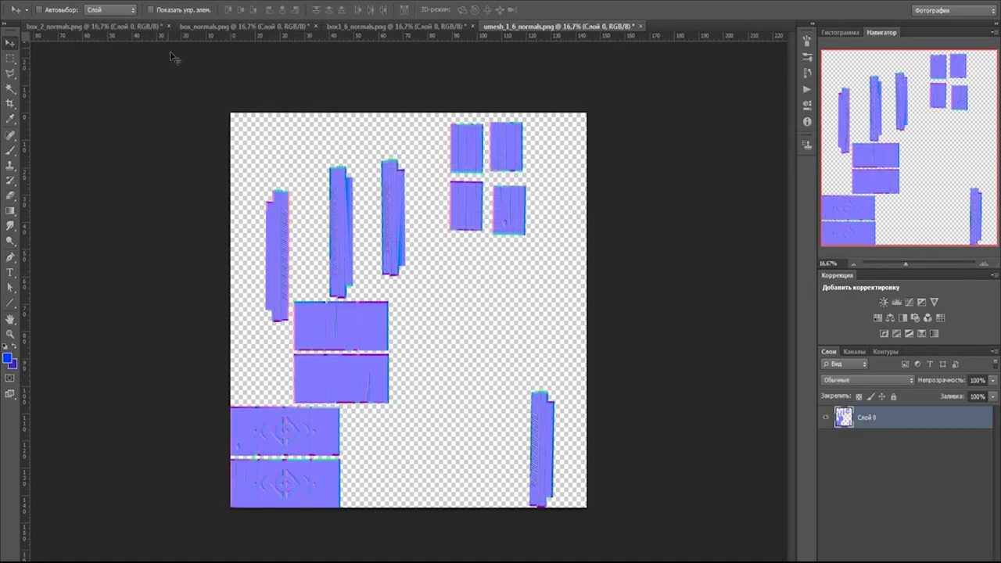
pyautogui.click(155, 27)
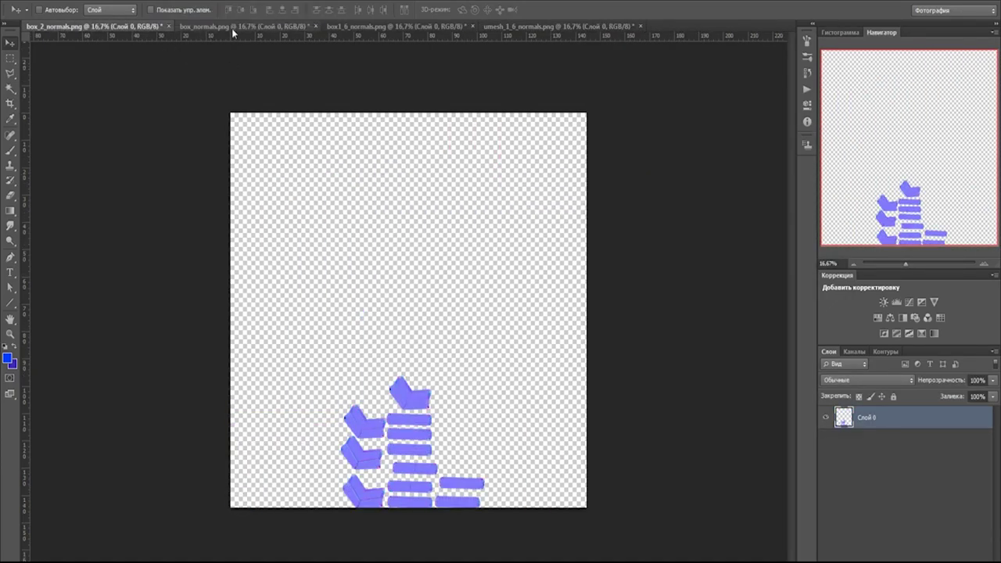
pyautogui.click(232, 27)
pyautogui.click(348, 26)
pyautogui.click(509, 26)
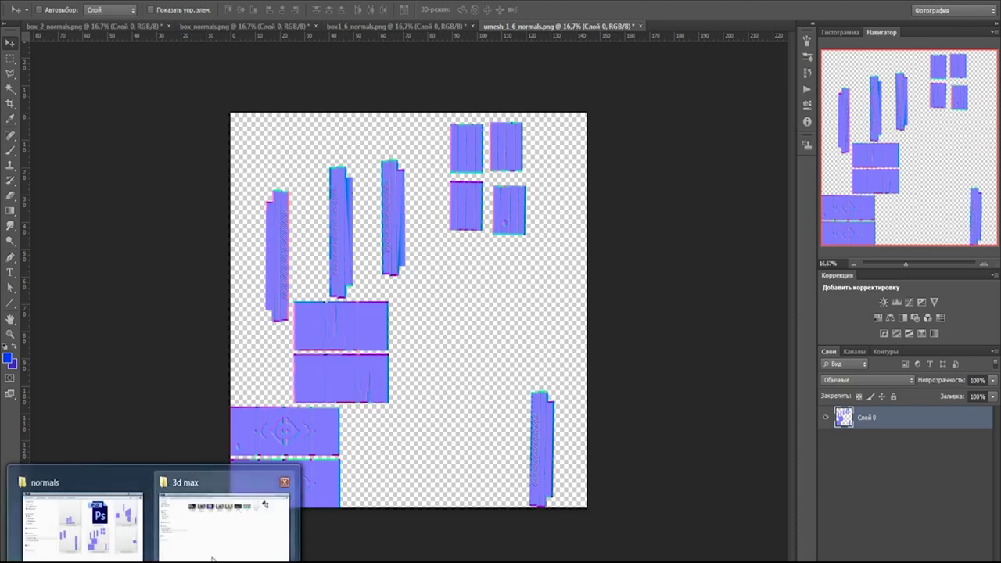
# Step: Reopen zaklepki_normals.png from the normals folder, accepting the colour profile prompt
pyautogui.click(133, 539)
pyautogui.click(700, 487)
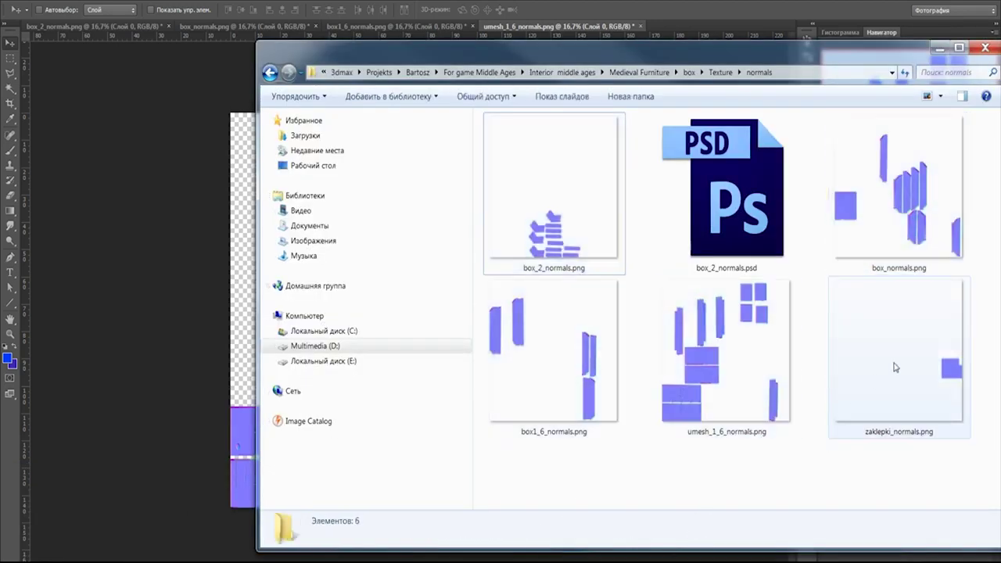
pyautogui.moveTo(894, 365)
pyautogui.mouseDown()
pyautogui.moveTo(213, 29)
pyautogui.moveTo(663, 27)
pyautogui.mouseUp()
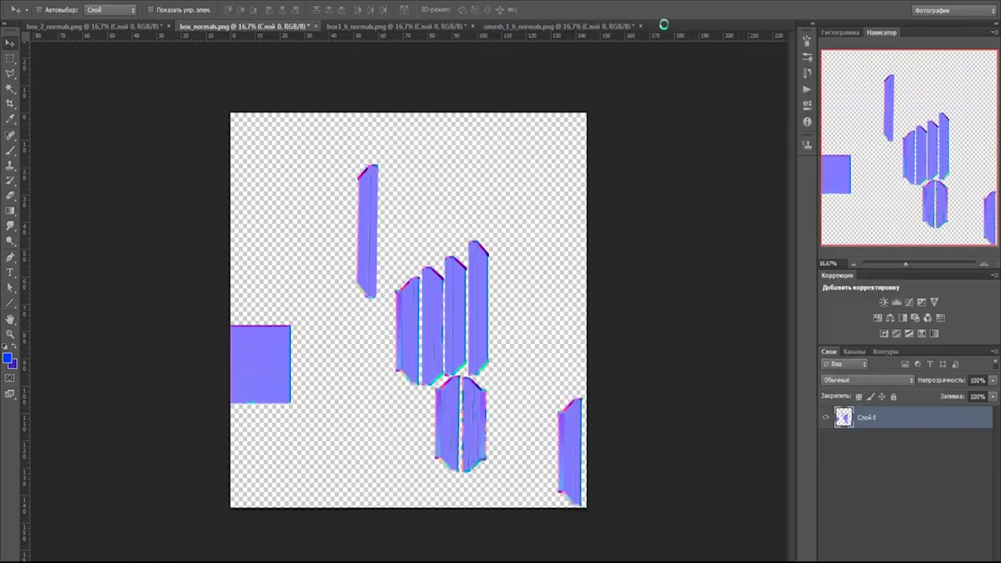
pyautogui.click(532, 269)
# Step: With the Move tool active, float box_normals in its own window over box_2_normals
pyautogui.press('v')
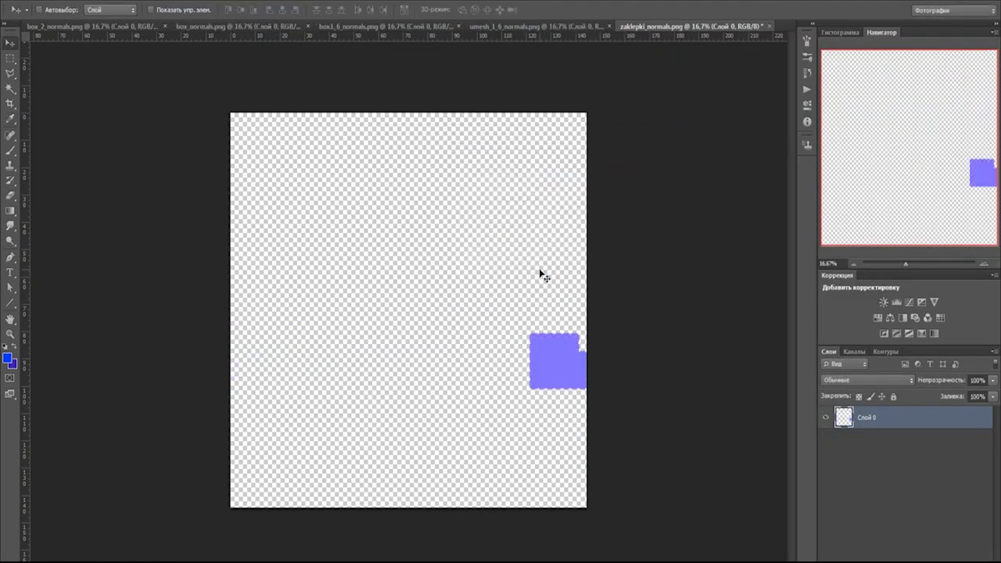
pyautogui.click(79, 25)
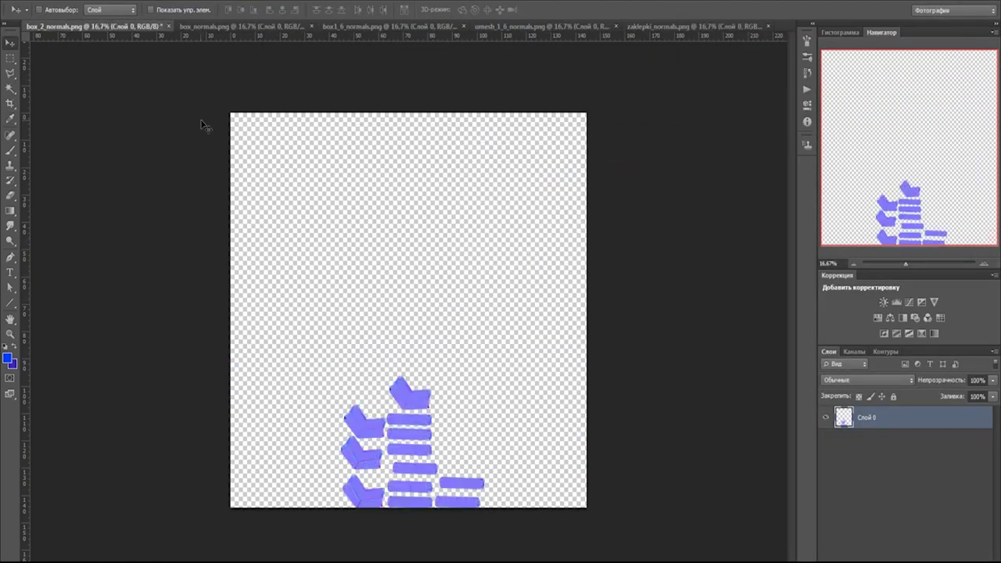
pyautogui.moveTo(206, 28); pyautogui.dragTo(480, 117)
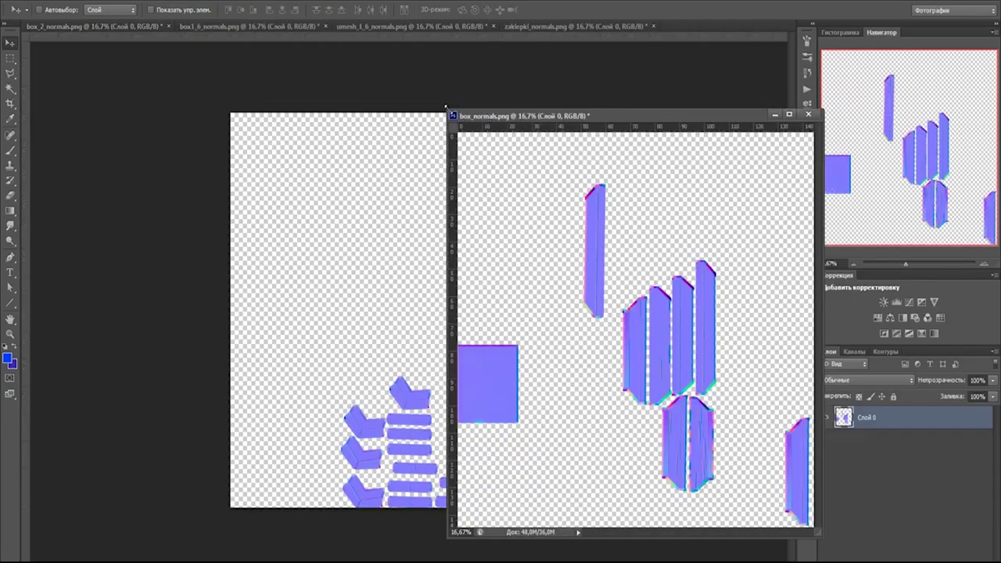
# Step: Copy box_normals and box1_6_normals into box_2_normals as layers, then close box1_6_normals
pyautogui.moveTo(480, 117)
pyautogui.mouseDown()
pyautogui.moveTo(549, 186)
pyautogui.moveTo(510, 150)
pyautogui.mouseUp()
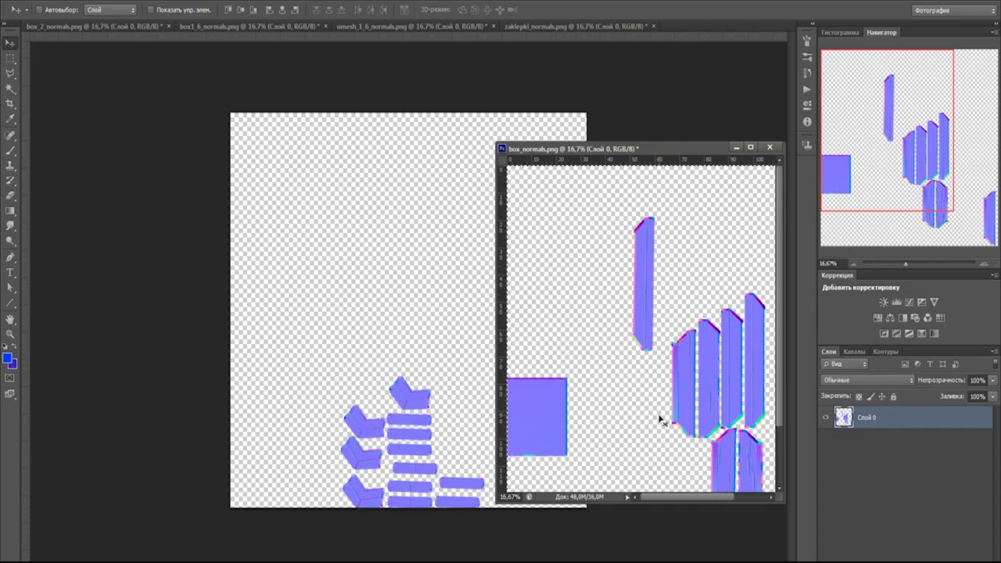
pyautogui.keyDown('alt'); pyautogui.moveTo(652, 407); pyautogui.dragTo(395, 377); pyautogui.keyUp('alt')
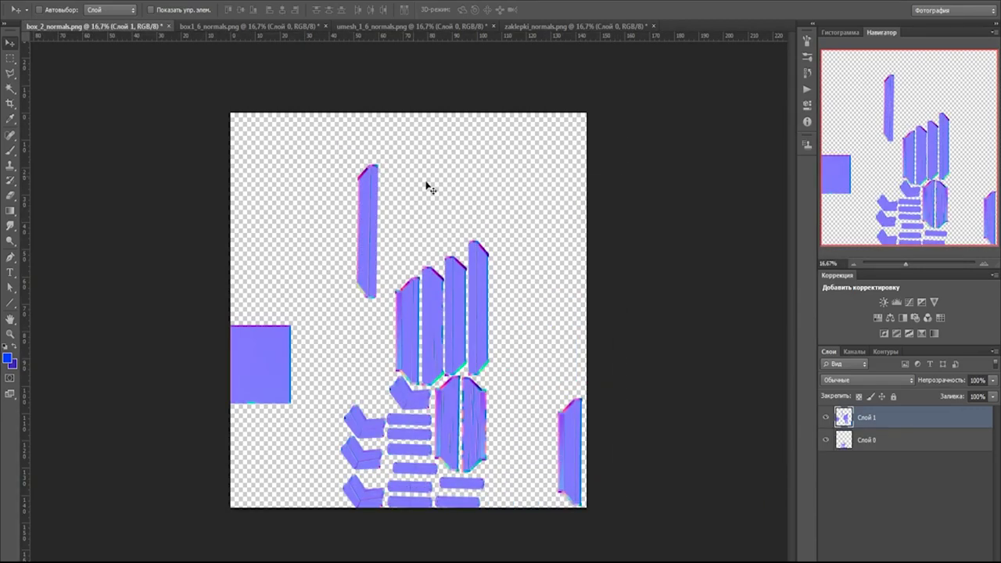
pyautogui.moveTo(224, 26)
pyautogui.mouseDown()
pyautogui.moveTo(509, 93)
pyautogui.moveTo(474, 104)
pyautogui.mouseUp()
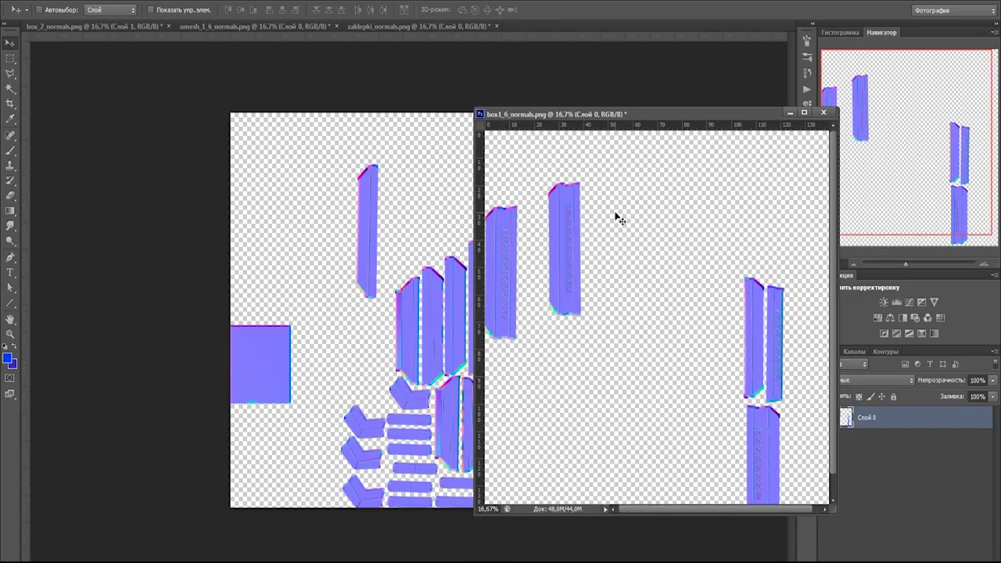
pyautogui.hotkey('ctrl', 'a')
pyautogui.moveTo(630, 264); pyautogui.dragTo(409, 217)
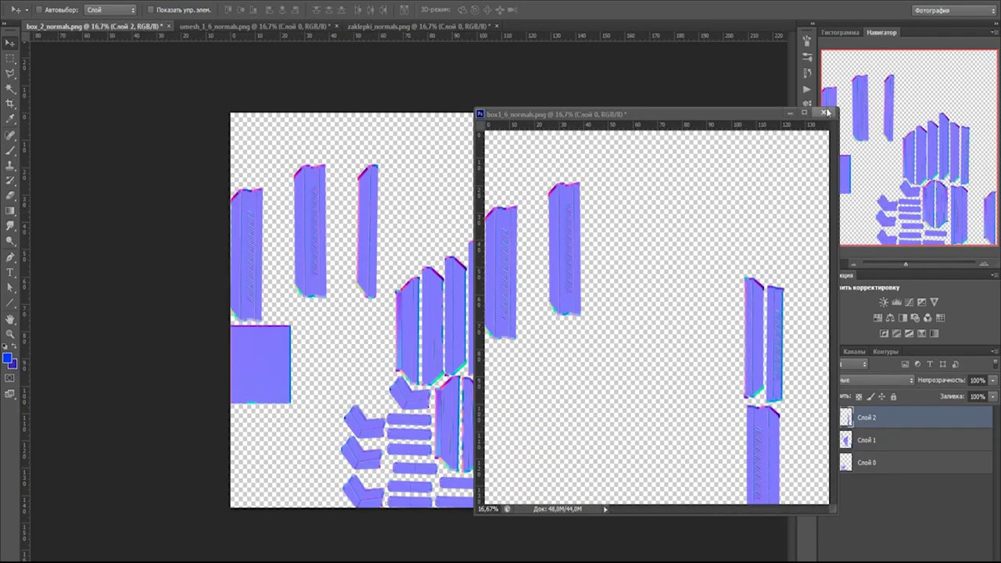
pyautogui.click(826, 111)
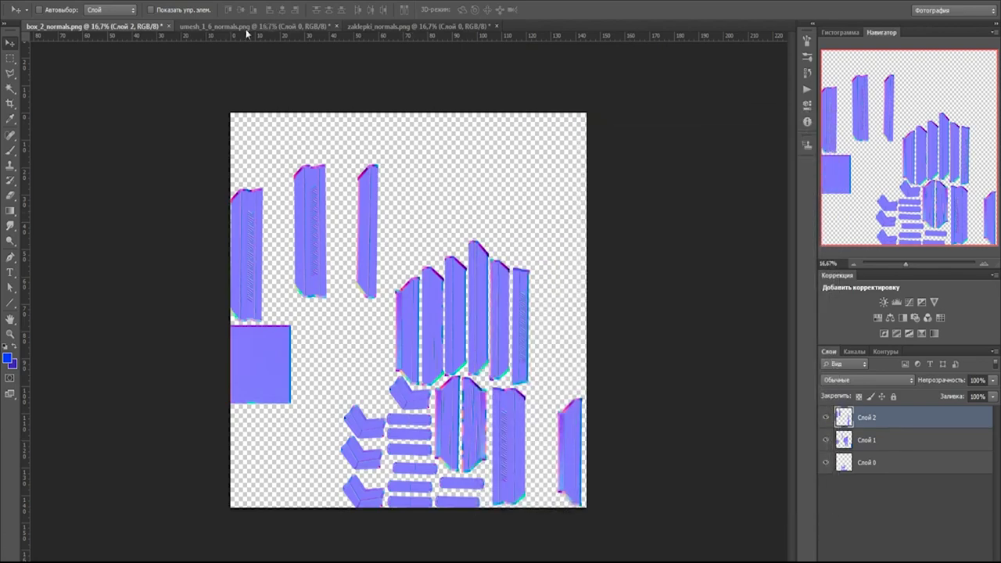
# Step: Bring umesh_1_6_normals and zaklepki_normals into box_2_normals as layers, closing each source
pyautogui.moveTo(247, 27); pyautogui.dragTo(546, 123)
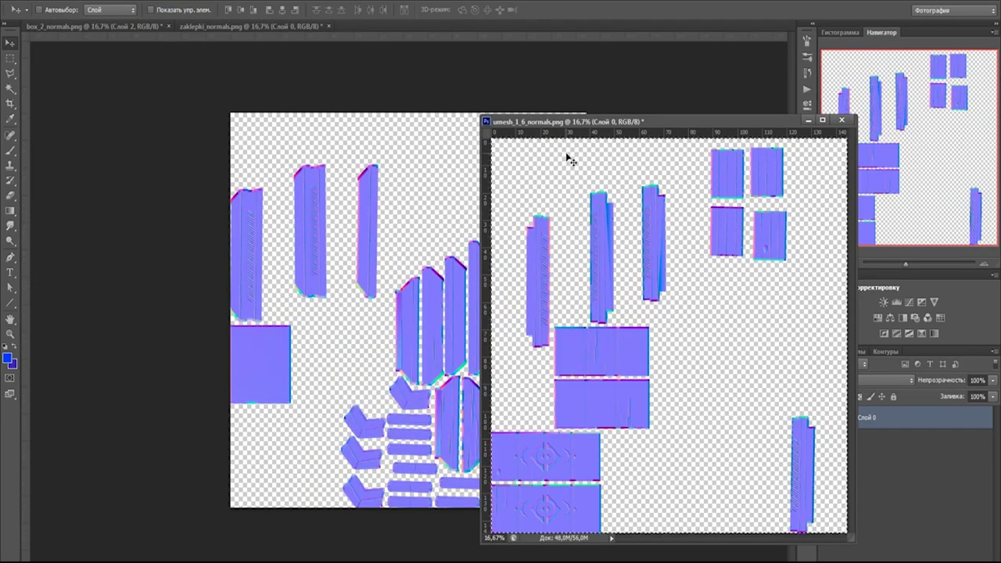
pyautogui.moveTo(570, 160); pyautogui.dragTo(420, 169)
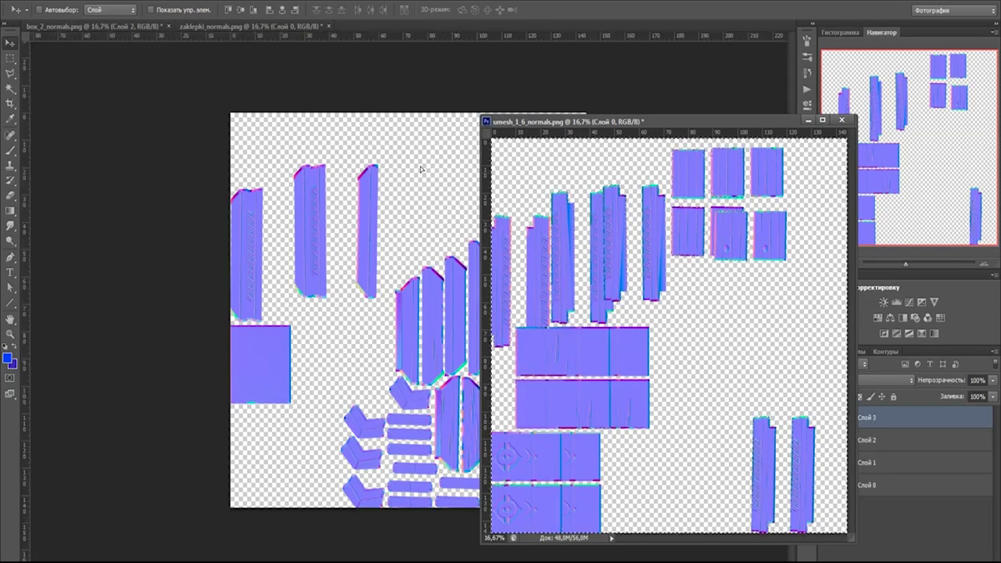
pyautogui.click(842, 119)
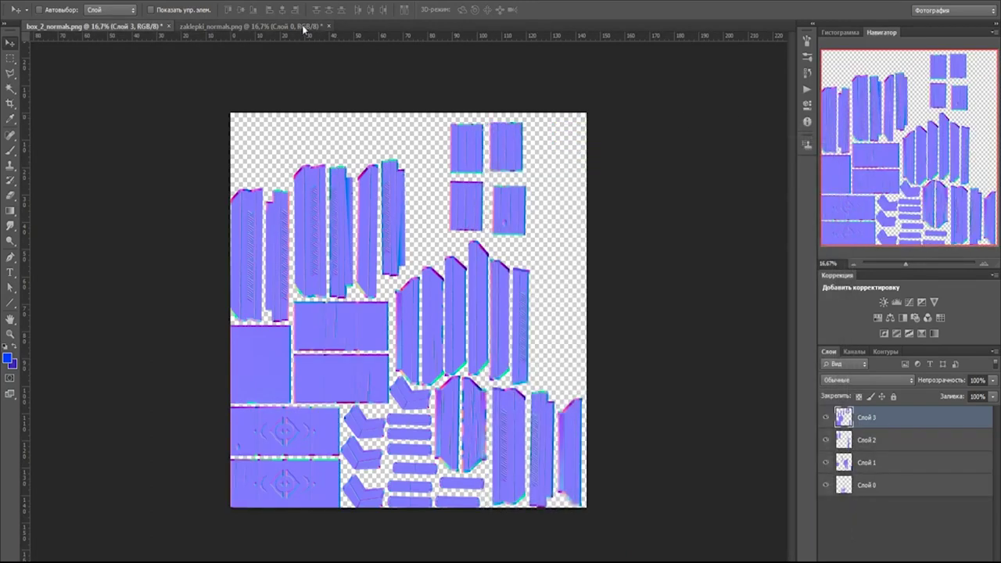
pyautogui.moveTo(266, 26); pyautogui.dragTo(467, 122)
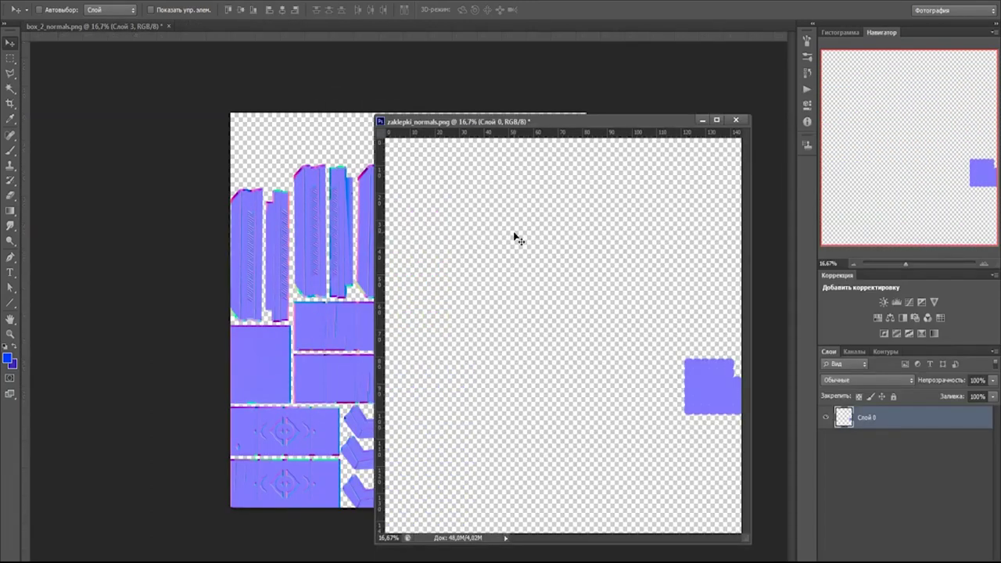
pyautogui.moveTo(525, 290); pyautogui.dragTo(285, 165)
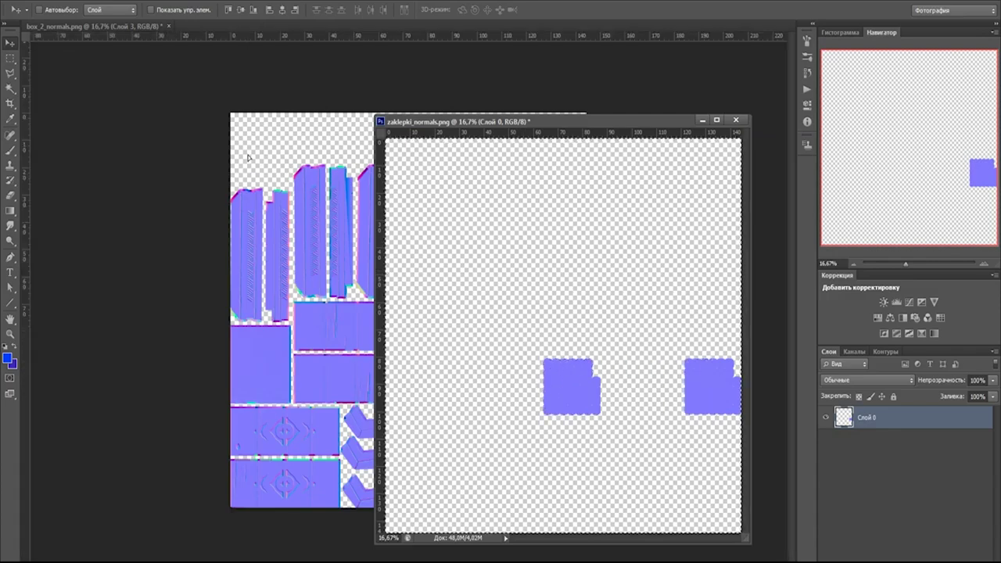
pyautogui.click(736, 120)
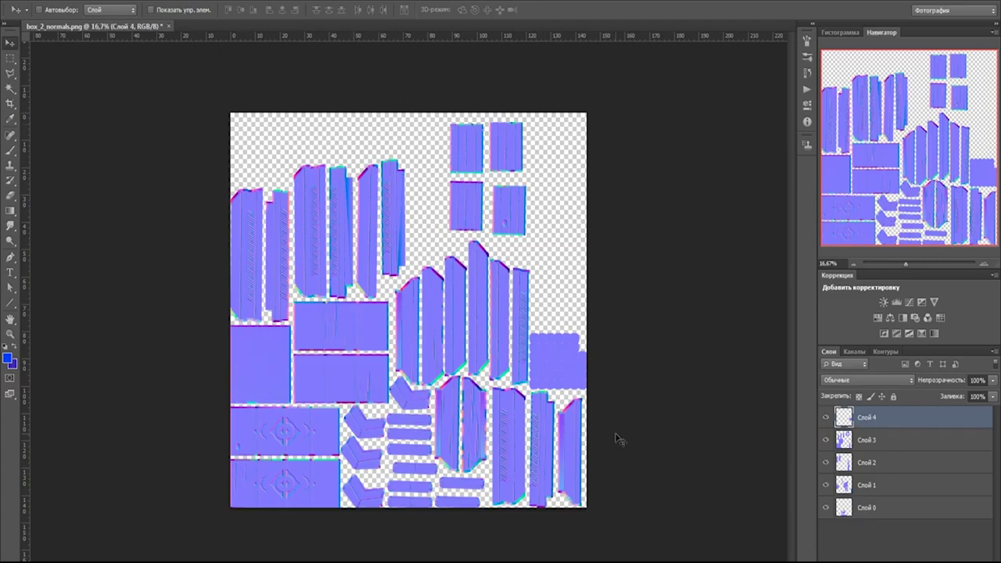
# Step: Duplicate all five normal-map layers as backups and hide the copies
pyautogui.keyDown('shift'); pyautogui.click(891, 507); pyautogui.keyUp('shift')
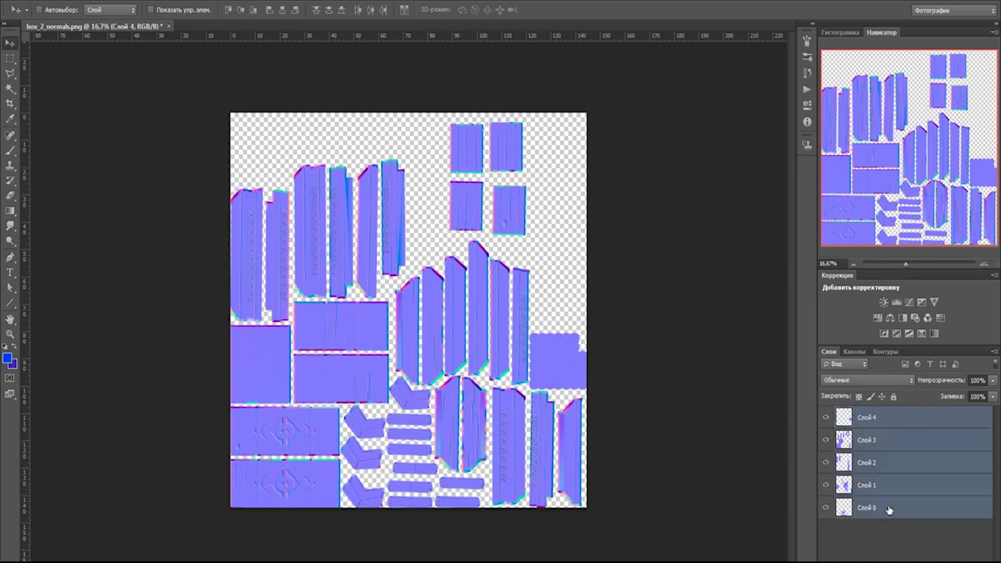
pyautogui.moveTo(887, 477); pyautogui.dragTo(869, 545)
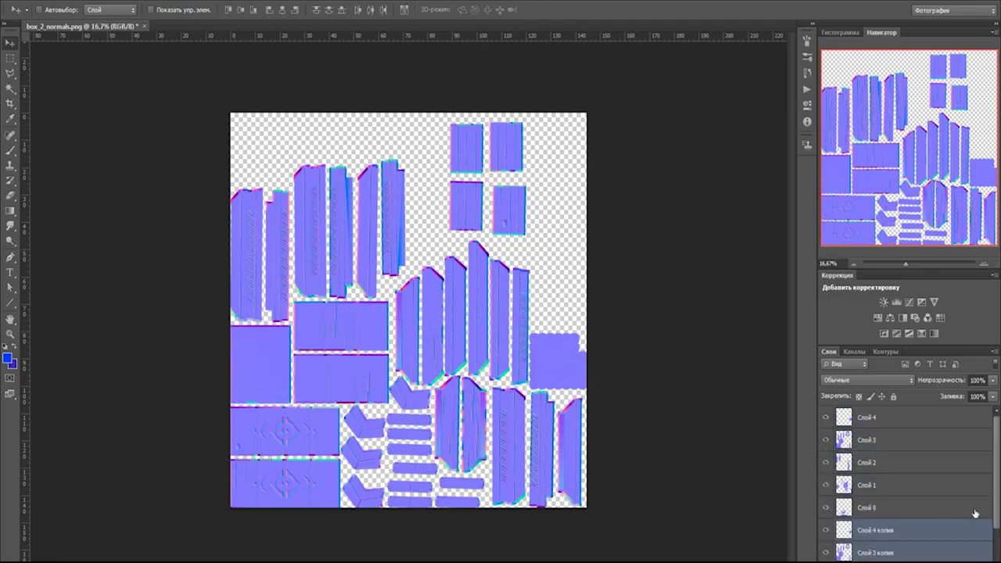
pyautogui.moveTo(992, 506); pyautogui.dragTo(991, 556)
pyautogui.moveTo(826, 475); pyautogui.dragTo(826, 538)
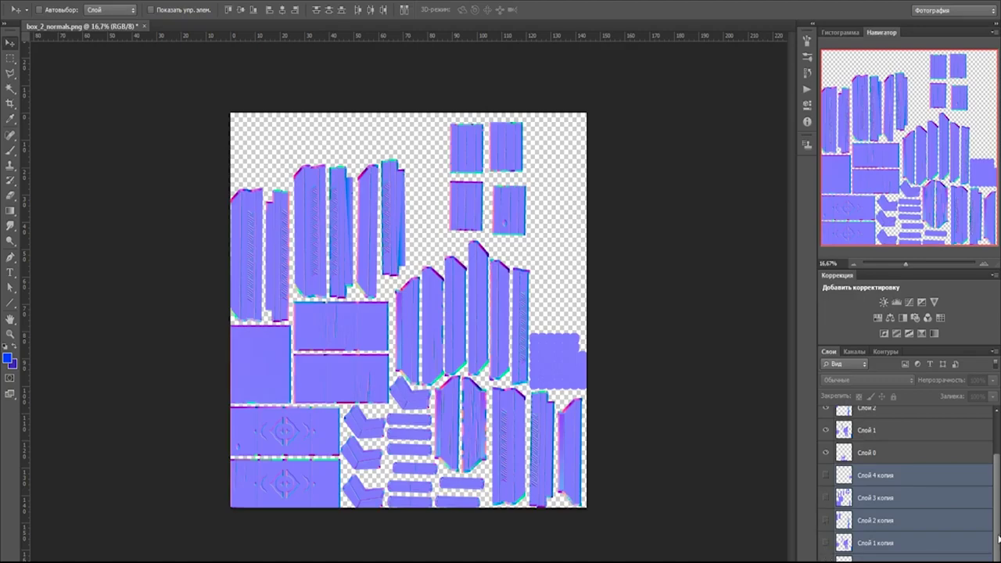
pyautogui.moveTo(996, 539); pyautogui.dragTo(996, 494)
# Step: Merge the original layers Слой 4 through Слой 0 into a single layer
pyautogui.click(902, 505)
pyautogui.keyDown('shift'); pyautogui.click(898, 427); pyautogui.keyUp('shift')
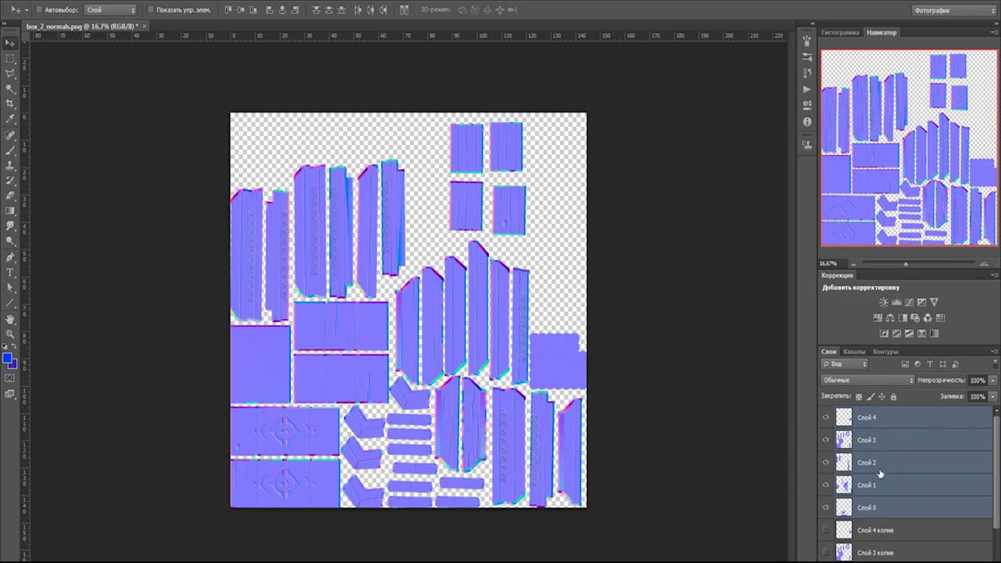
pyautogui.hotkey('ctrl', 'e')
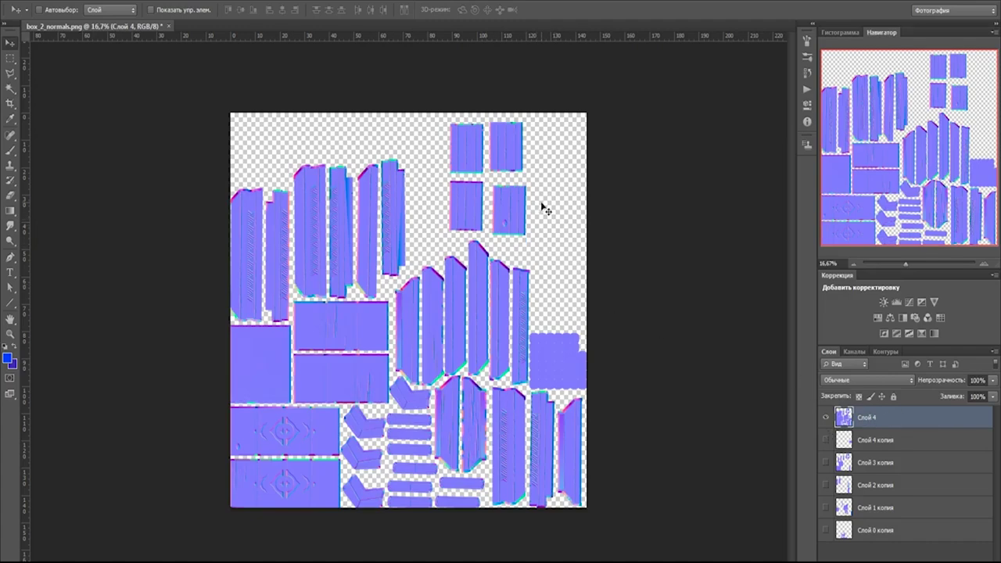
# Step: Run Filter > Flaming Pear > Solidify A on the merged Слой 4 layer
pyautogui.click(266, 4)
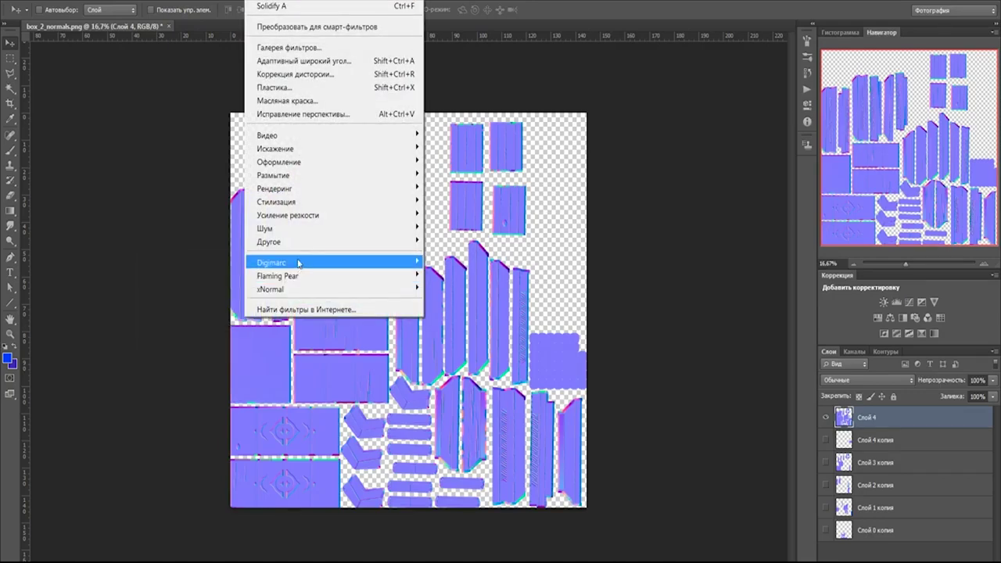
pyautogui.moveTo(279, 277)
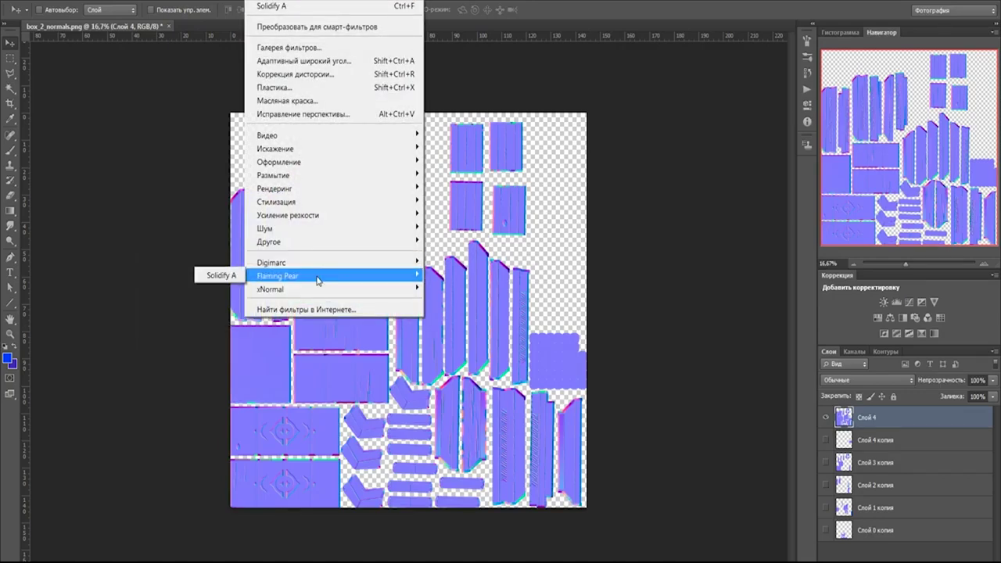
pyautogui.click(217, 275)
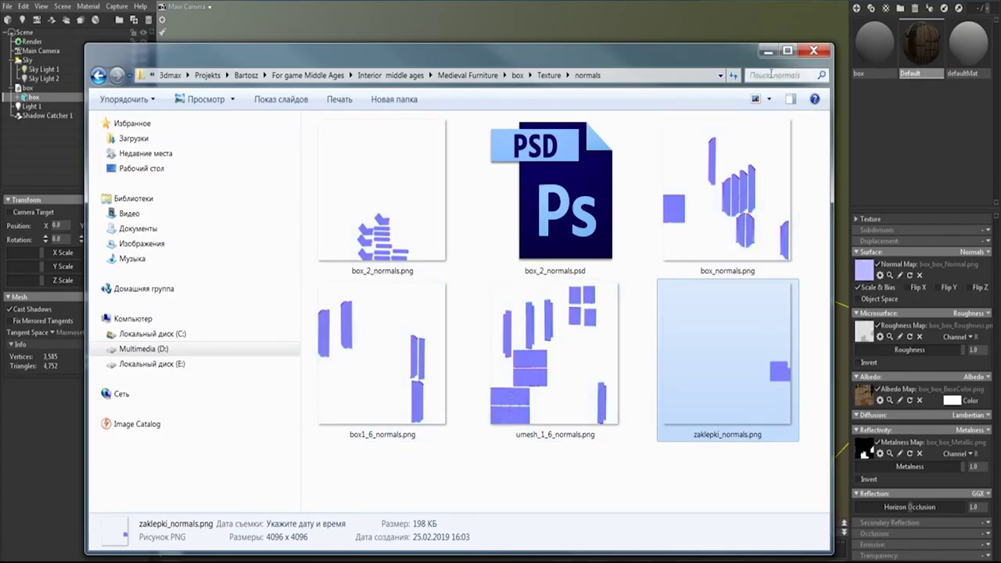
# Step: Minimize the normals folder window in Windows Explorer
pyautogui.click(768, 52)
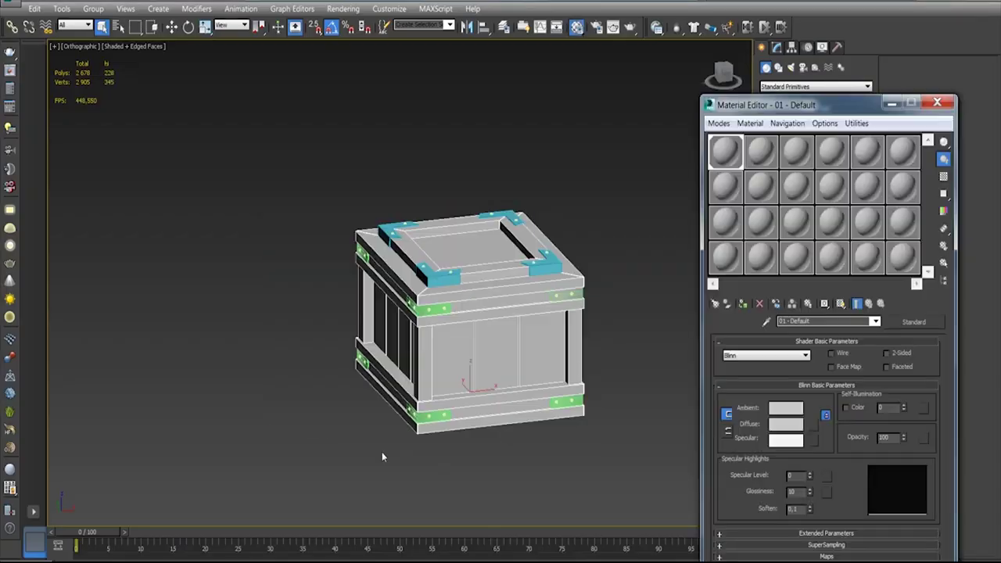
# Step: Box-select all 29 crate parts, assign them 01 - Default, and close the Material Editor
pyautogui.moveTo(382, 451)
pyautogui.keyDown('alt'); pyautogui.mouseDown(button='middle')
pyautogui.moveTo(389, 466)
pyautogui.moveTo(376, 438)
pyautogui.mouseUp(button='middle'); pyautogui.keyUp('alt')
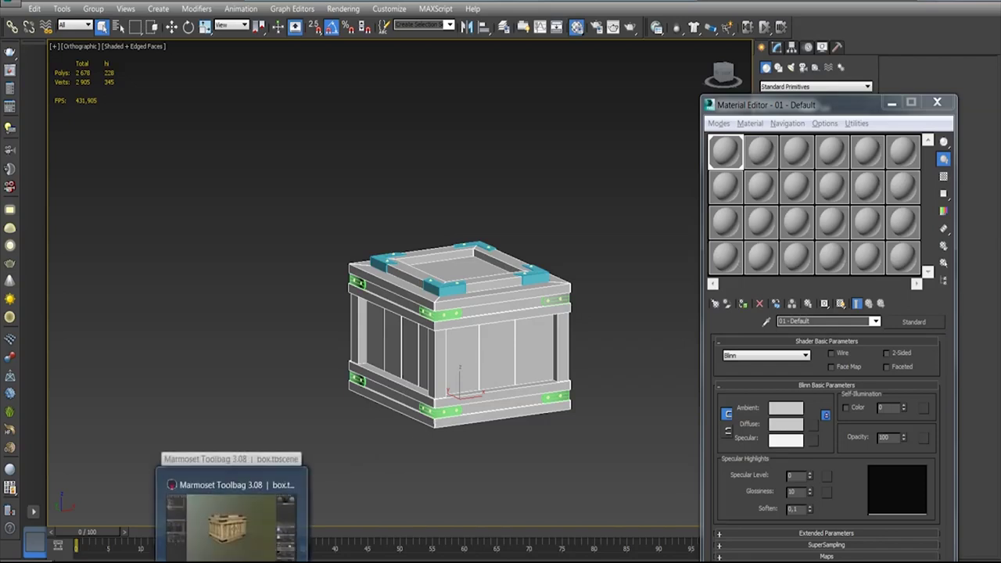
pyautogui.moveTo(624, 179); pyautogui.dragTo(318, 424)
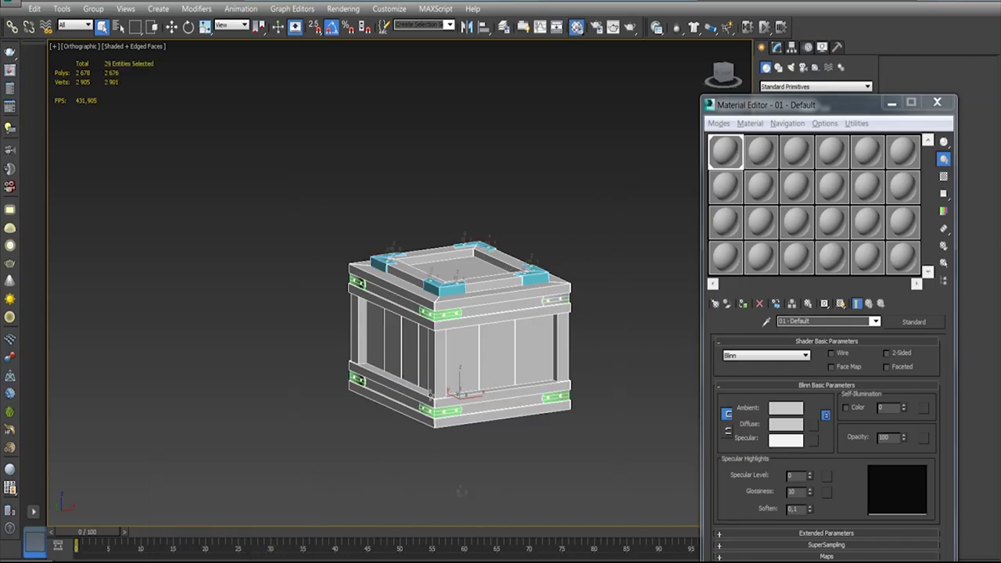
pyautogui.click(743, 304)
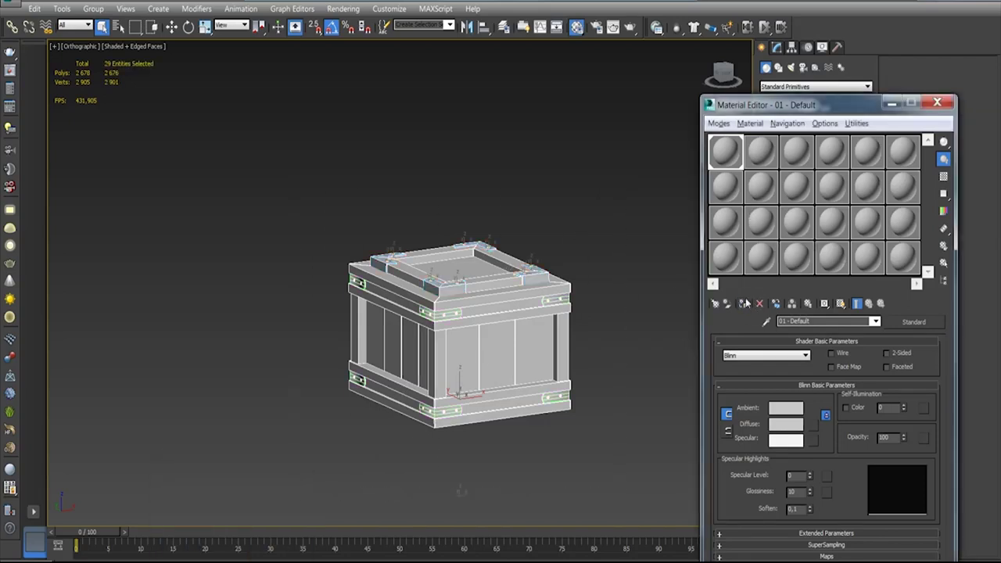
pyautogui.click(935, 104)
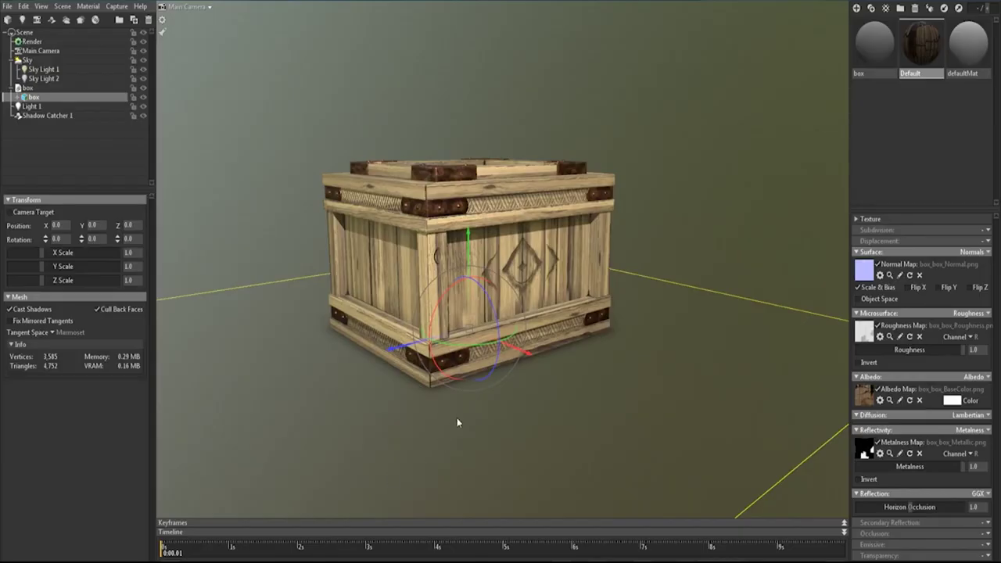
# Step: Pan the crate lower in the Marmoset view and orbit to see it from slightly higher
pyautogui.moveTo(469, 228); pyautogui.dragTo(647, 332)
pyautogui.moveTo(682, 230)
pyautogui.mouseDown()
pyautogui.moveTo(654, 313)
pyautogui.moveTo(664, 270)
pyautogui.mouseUp()
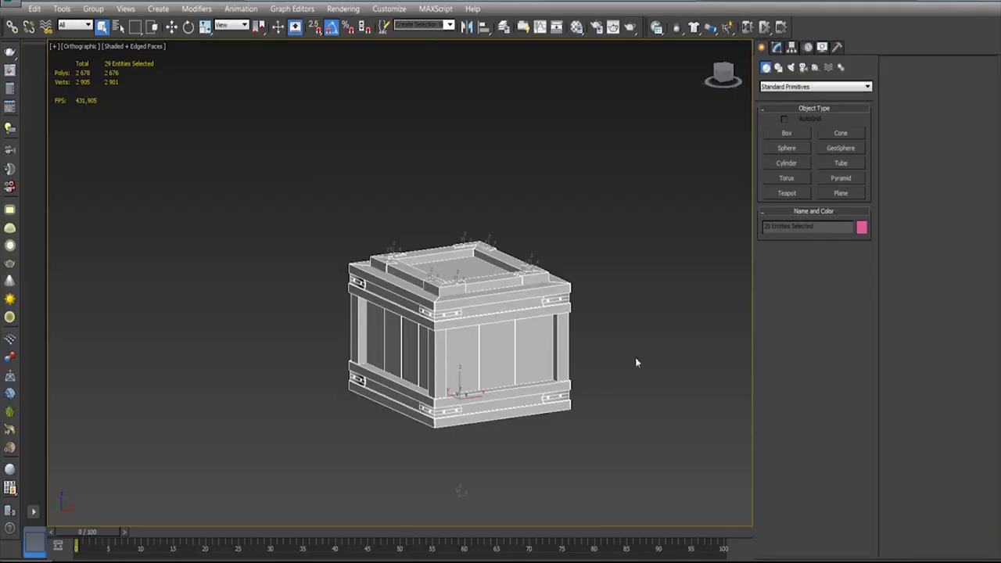
# Step: With the Material Editor up, select lid plank Plane002 and view the lid from above
pyautogui.press('m')
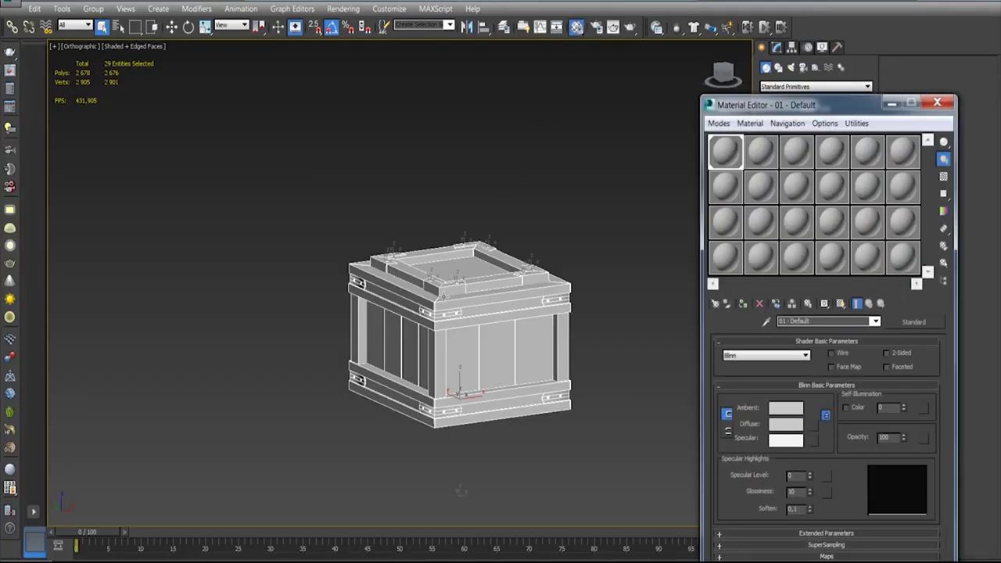
pyautogui.click(442, 292)
pyautogui.click(384, 262)
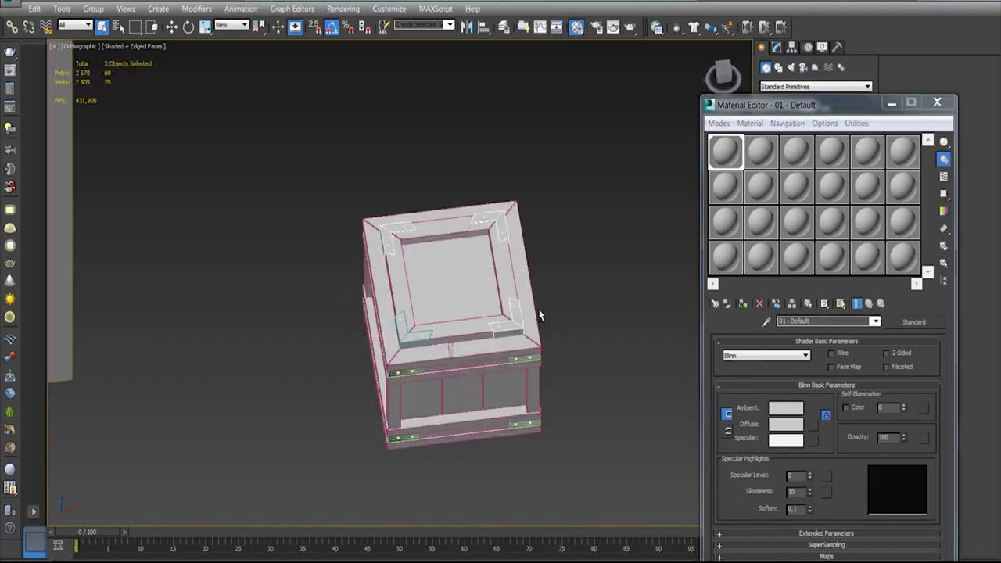
pyautogui.keyDown('alt'); pyautogui.moveTo(559, 282); pyautogui.dragTo(559, 235, button='middle'); pyautogui.keyUp('alt')
pyautogui.scroll(5, 559, 234)
pyautogui.scroll(-5, 312, 282)
pyautogui.scroll(-5, 313, 282)
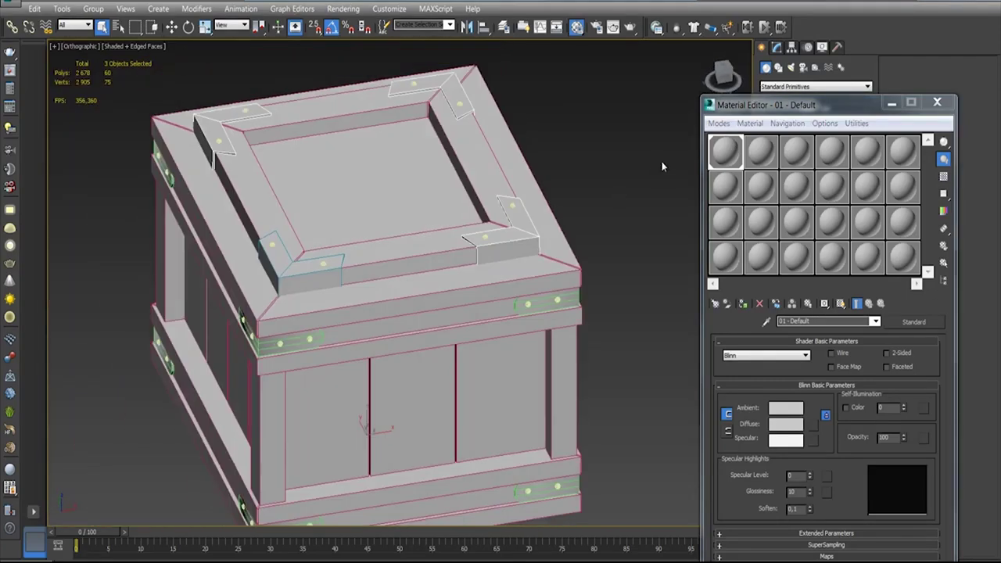
# Step: Apply the blue material to the lid's four corner brackets, check them, then select the crate body
pyautogui.click(781, 425)
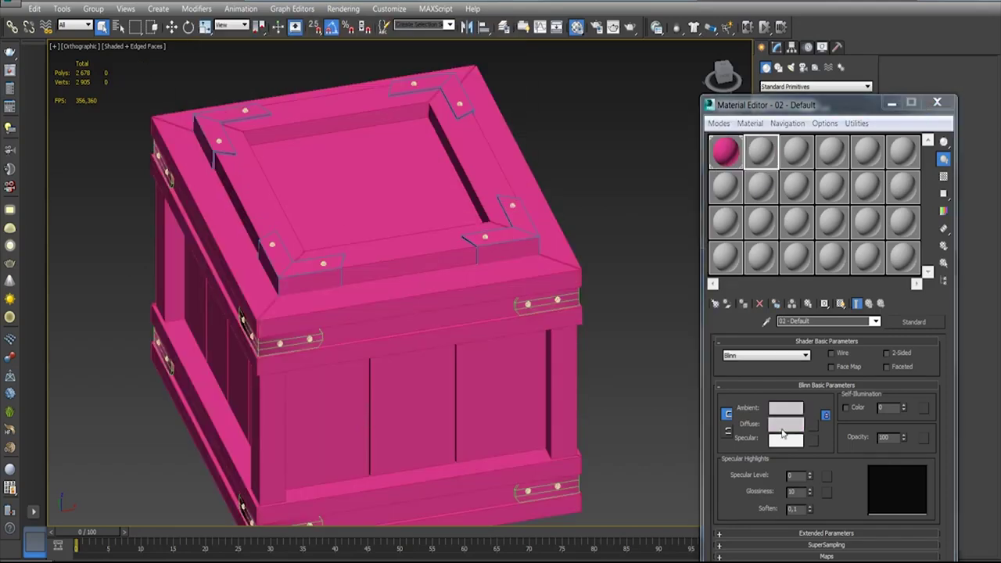
pyautogui.moveTo(761, 151); pyautogui.dragTo(524, 241)
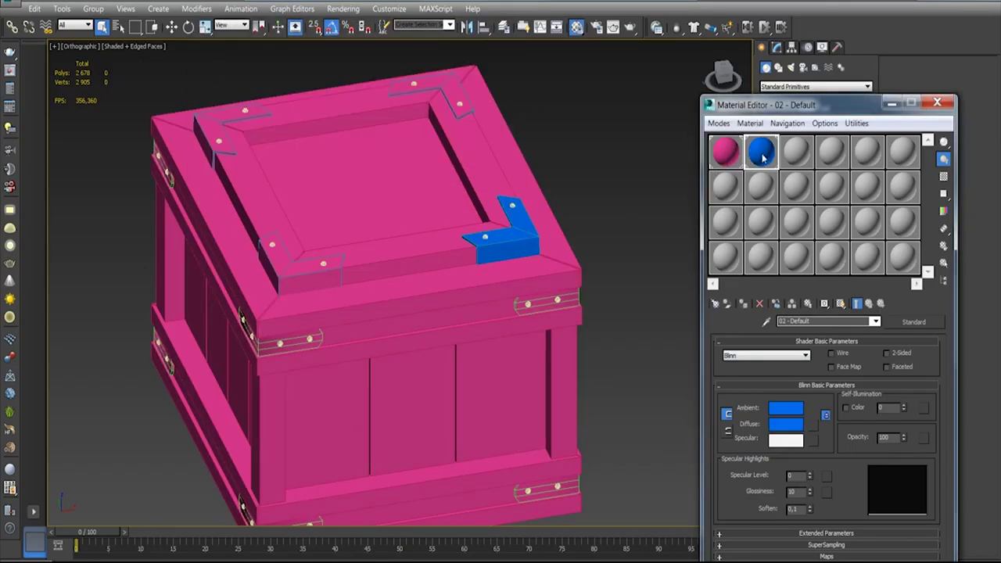
pyautogui.moveTo(764, 156)
pyautogui.mouseDown()
pyautogui.moveTo(419, 123)
pyautogui.moveTo(296, 275)
pyautogui.mouseUp()
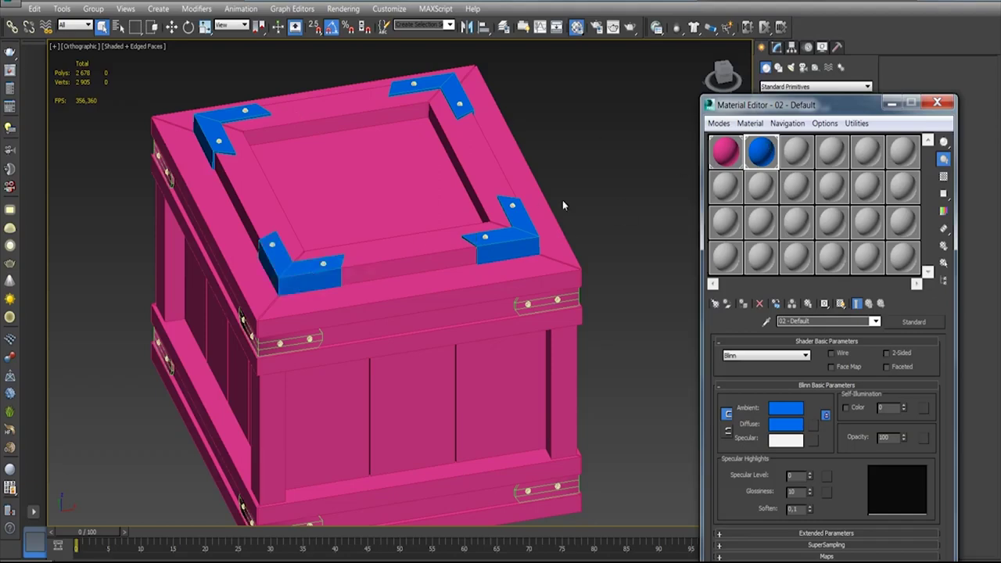
pyautogui.keyDown('alt'); pyautogui.moveTo(667, 209); pyautogui.dragTo(500, 259, button='middle'); pyautogui.keyUp('alt')
pyautogui.scroll(5, 500, 258)
pyautogui.scroll(-8, 501, 259)
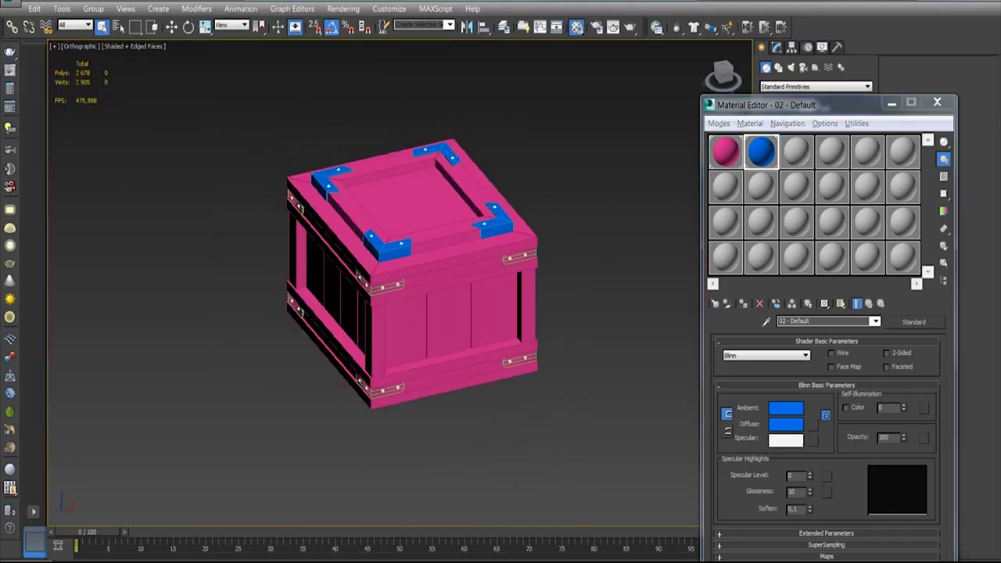
pyautogui.scroll(3, 466, 268)
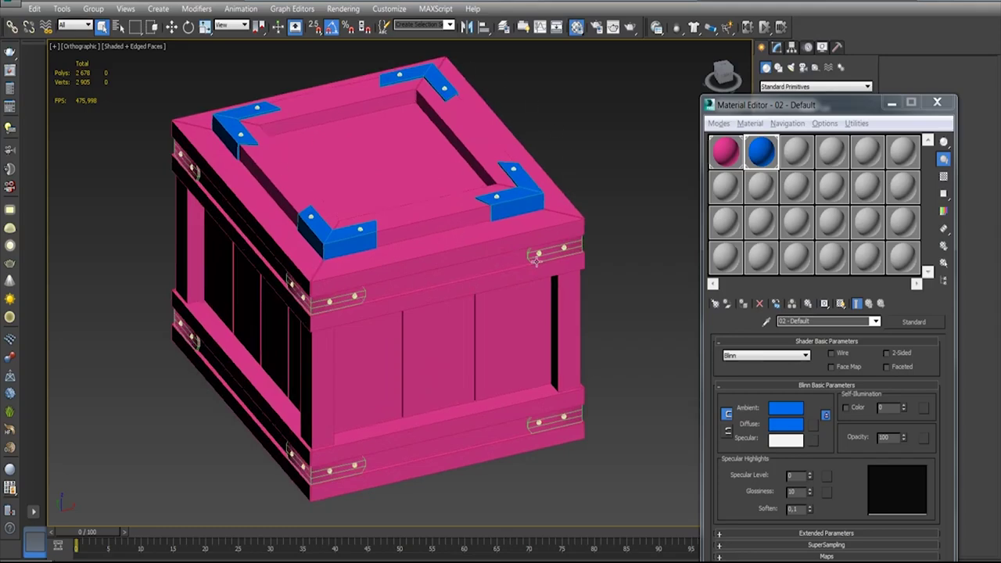
pyautogui.click(382, 374)
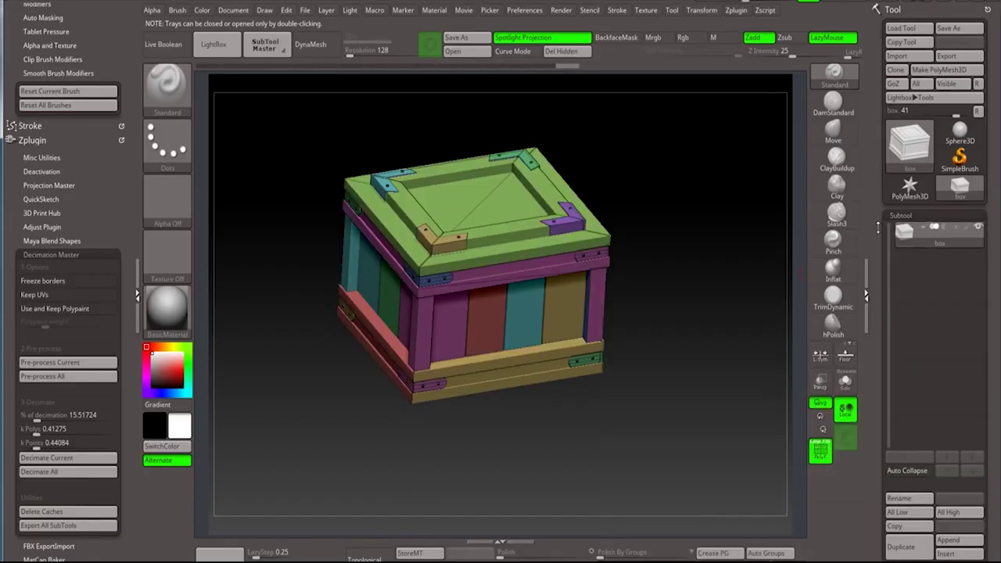
# Step: Toggle the crate's polygroup colours off and back on with Shift+F, leaving them visible
pyautogui.moveTo(685, 311)
pyautogui.mouseDown()
pyautogui.moveTo(688, 283)
pyautogui.moveTo(647, 282)
pyautogui.moveTo(666, 261)
pyautogui.moveTo(661, 302)
pyautogui.moveTo(681, 274)
pyautogui.moveTo(672, 262)
pyautogui.mouseUp()
pyautogui.hotkey('shift', 'f')
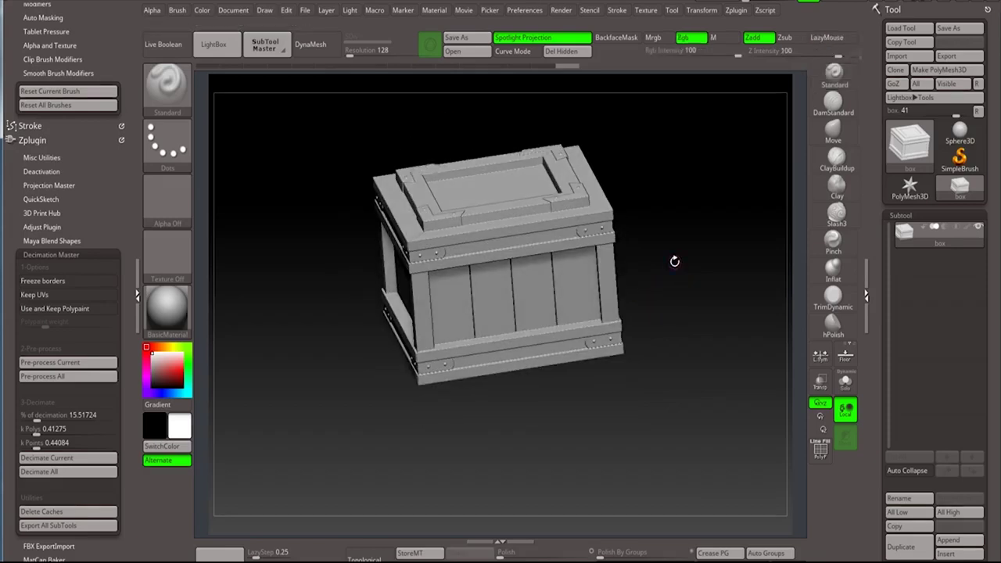
pyautogui.hotkey('shift', 'f')
pyautogui.scroll(-3, 923, 235)
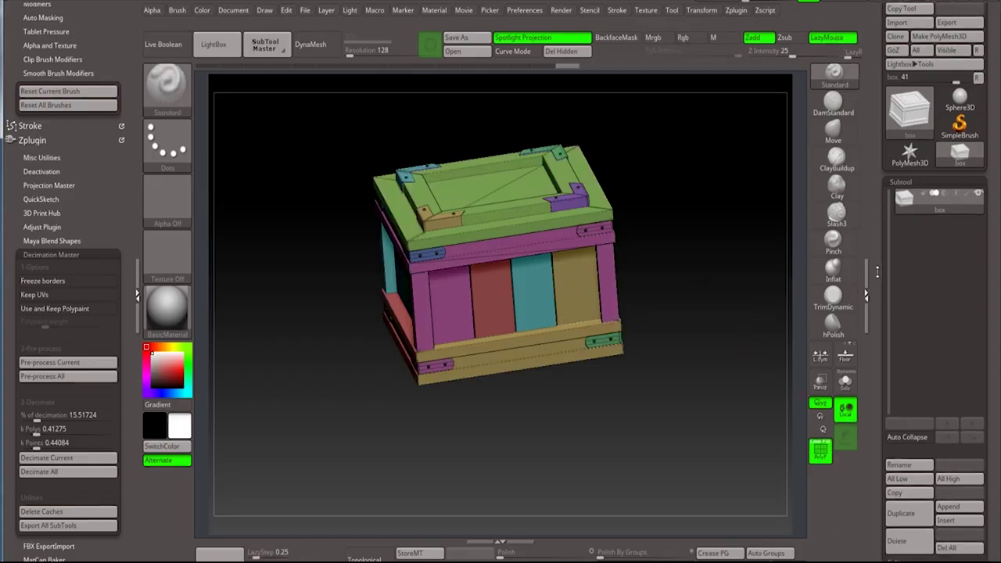
pyautogui.scroll(-3, 907, 196)
pyautogui.scroll(-3, 883, 150)
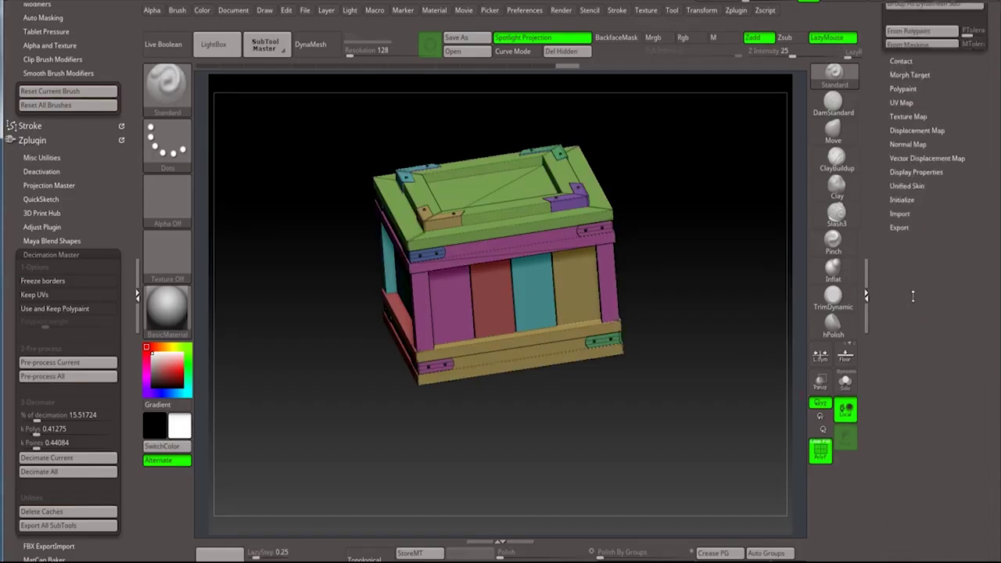
# Step: Run Auto Groups from the Polygroups options and orbit to check the lid, body and rim groups
pyautogui.click(907, 297)
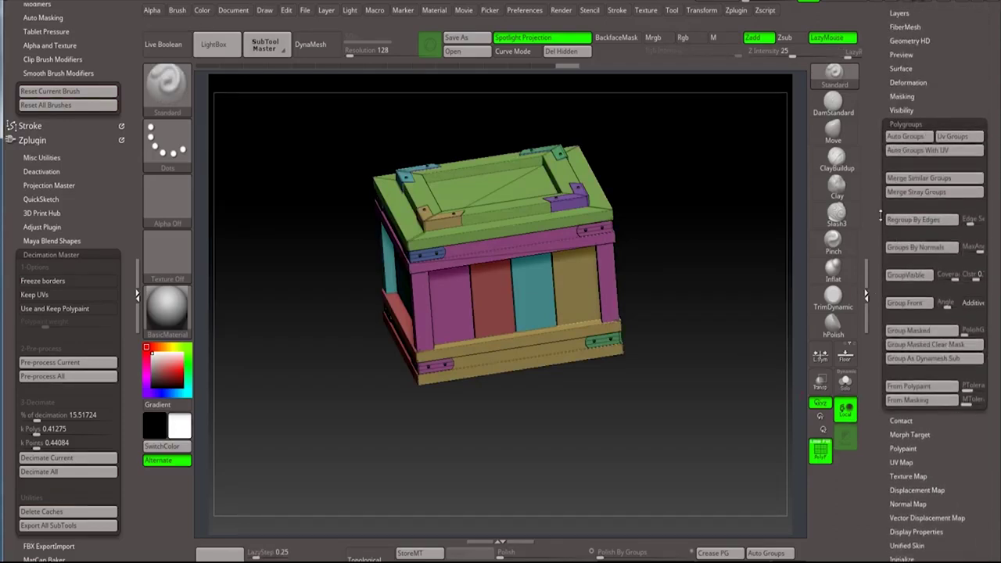
pyautogui.click(926, 138)
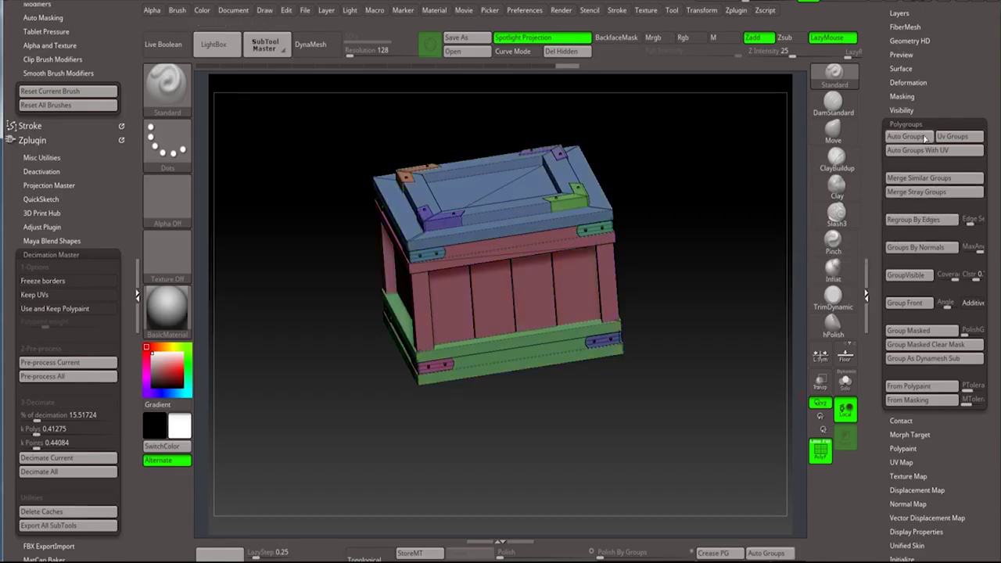
pyautogui.moveTo(694, 251)
pyautogui.mouseDown()
pyautogui.moveTo(669, 286)
pyautogui.moveTo(698, 293)
pyautogui.moveTo(547, 282)
pyautogui.mouseUp()
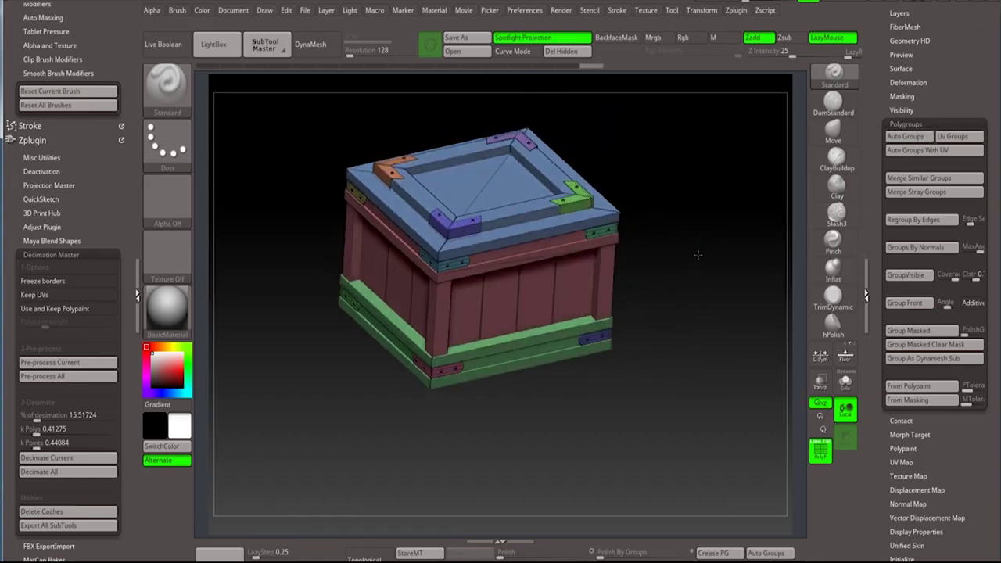
pyautogui.moveTo(548, 281)
pyautogui.keyDown('ctrl'); pyautogui.mouseDown(button='right')
pyautogui.moveTo(489, 297)
pyautogui.moveTo(525, 201)
pyautogui.moveTo(613, 224)
pyautogui.moveTo(584, 205)
pyautogui.mouseUp(button='right'); pyautogui.keyUp('ctrl')
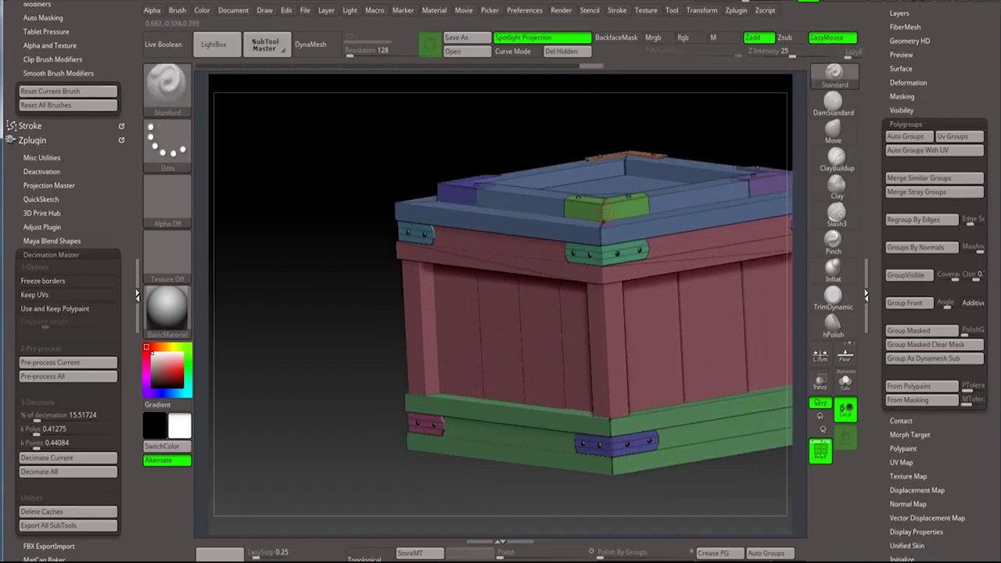
pyautogui.moveTo(529, 206)
pyautogui.mouseDown(button='right')
pyautogui.moveTo(551, 209)
pyautogui.moveTo(429, 211)
pyautogui.mouseUp(button='right')
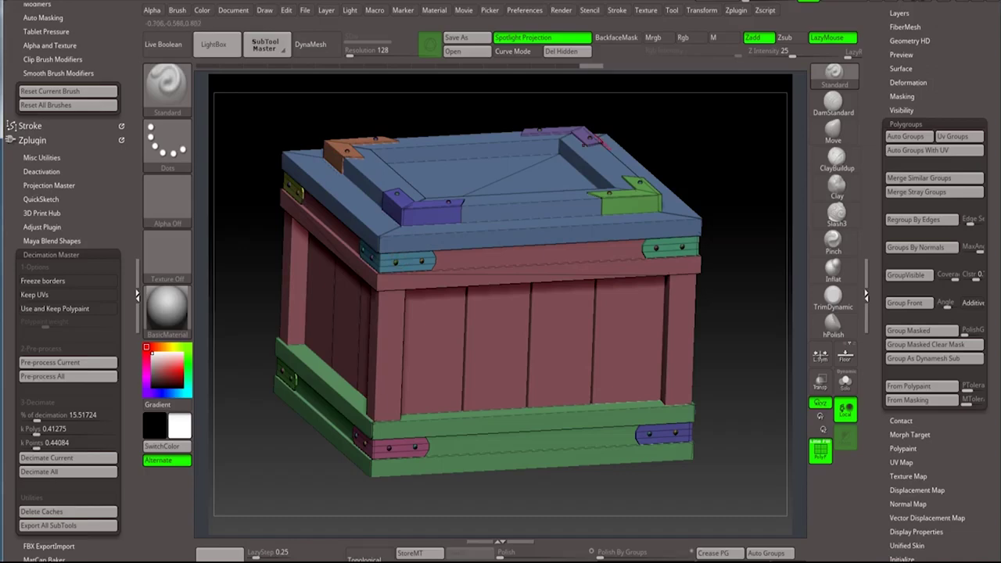
pyautogui.moveTo(748, 325); pyautogui.dragTo(672, 367, button='right')
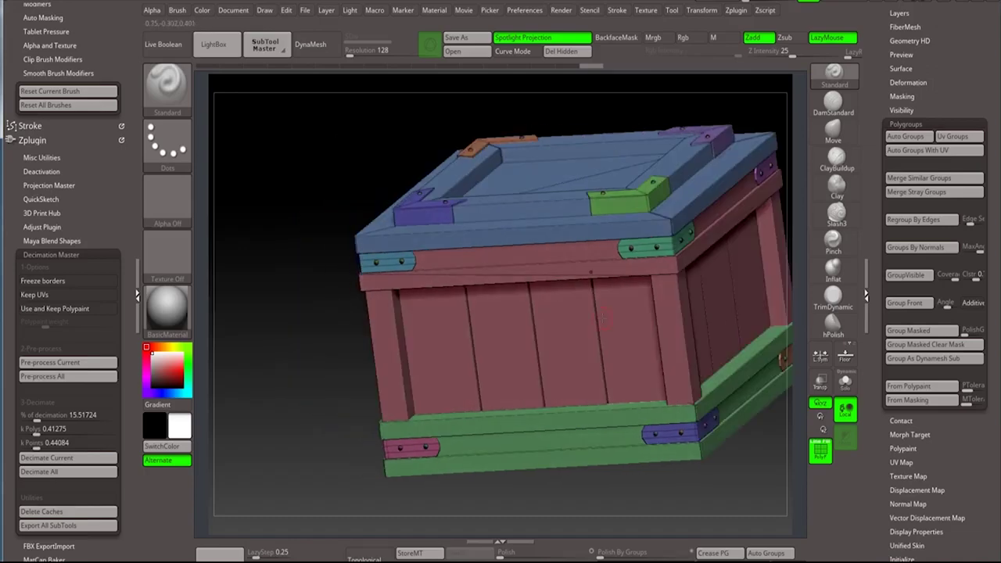
# Step: Isolate the pink polygroup to inspect its legs, then unhide all groups and view from below
pyautogui.keyDown('ctrl'); pyautogui.keyDown('shift'); pyautogui.click(583, 297); pyautogui.keyUp('shift'); pyautogui.keyUp('ctrl')
pyautogui.moveTo(589, 272)
pyautogui.mouseDown(button='right')
pyautogui.moveTo(616, 213)
pyautogui.moveTo(518, 230)
pyautogui.mouseUp(button='right')
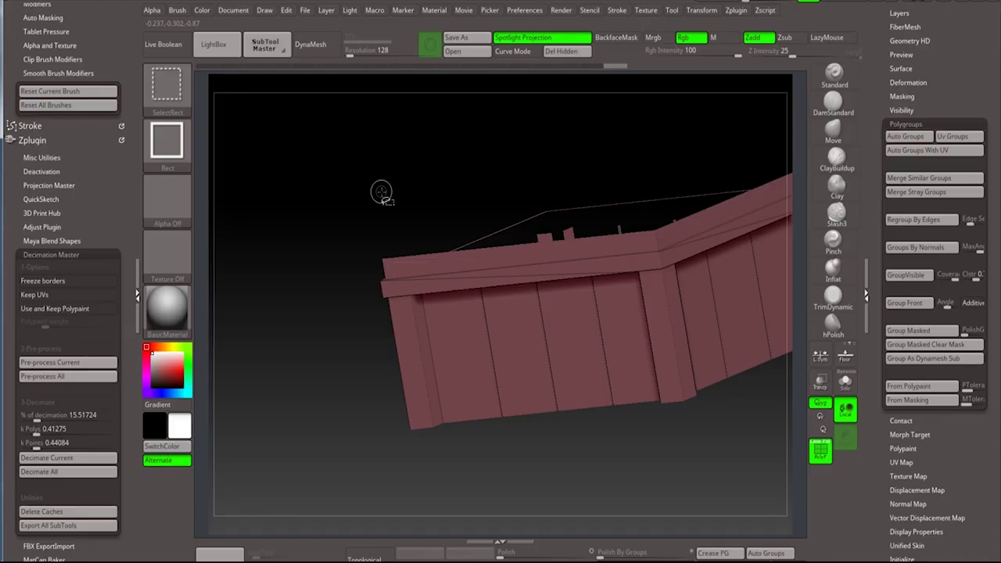
pyautogui.keyDown('ctrl'); pyautogui.keyDown('shift'); pyautogui.click(382, 193); pyautogui.keyUp('shift'); pyautogui.keyUp('ctrl')
pyautogui.moveTo(391, 196)
pyautogui.mouseDown(button='right')
pyautogui.moveTo(452, 487)
pyautogui.moveTo(440, 309)
pyautogui.mouseUp(button='right')
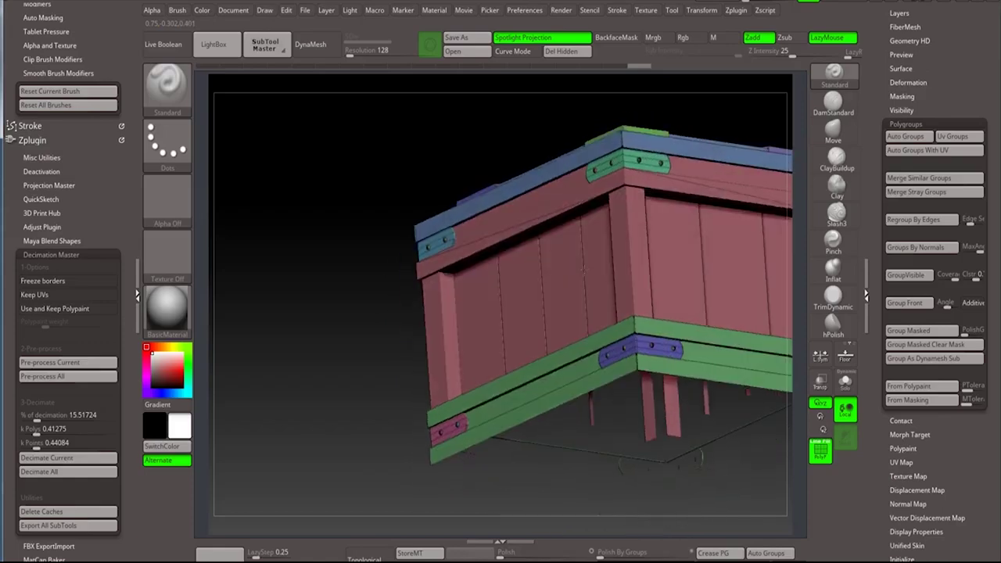
pyautogui.moveTo(582, 270); pyautogui.dragTo(582, 215, button='right')
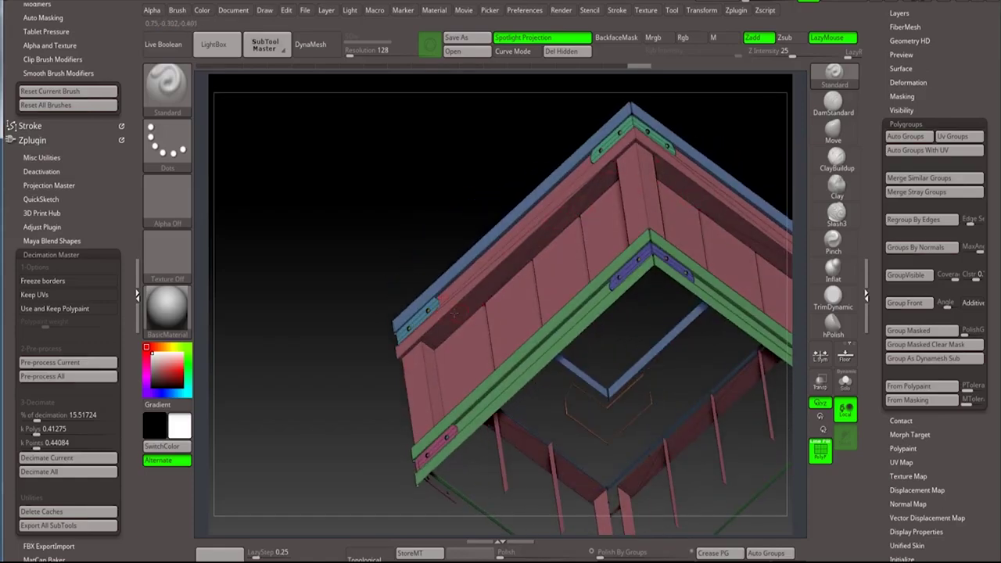
pyautogui.moveTo(560, 208)
pyautogui.keyDown('shift'); pyautogui.mouseDown(button='right')
pyautogui.moveTo(549, 288)
pyautogui.moveTo(492, 302)
pyautogui.moveTo(506, 236)
pyautogui.moveTo(479, 313)
pyautogui.moveTo(560, 297)
pyautogui.mouseUp(button='right'); pyautogui.keyUp('shift')
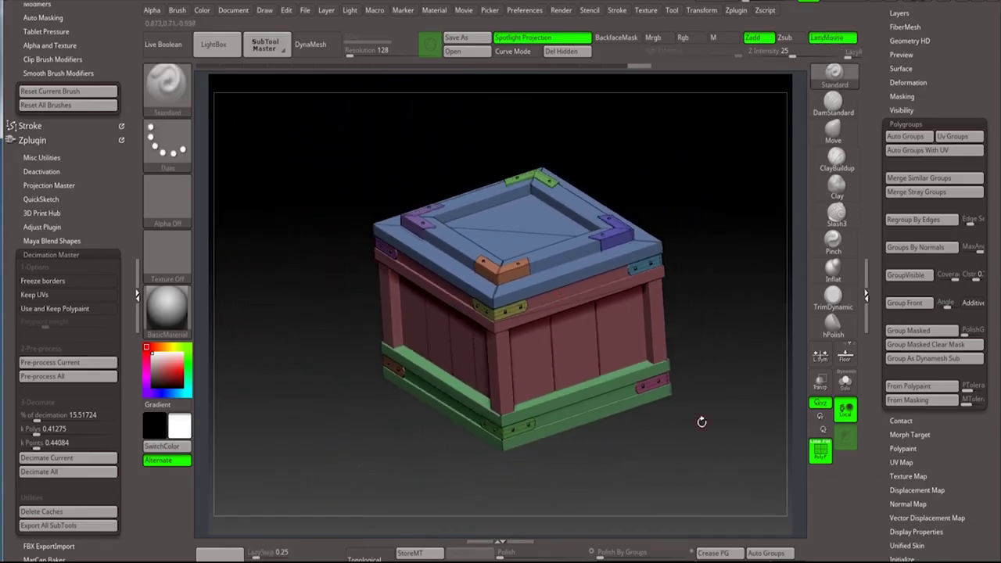
pyautogui.moveTo(879, 344); pyautogui.dragTo(875, 371)
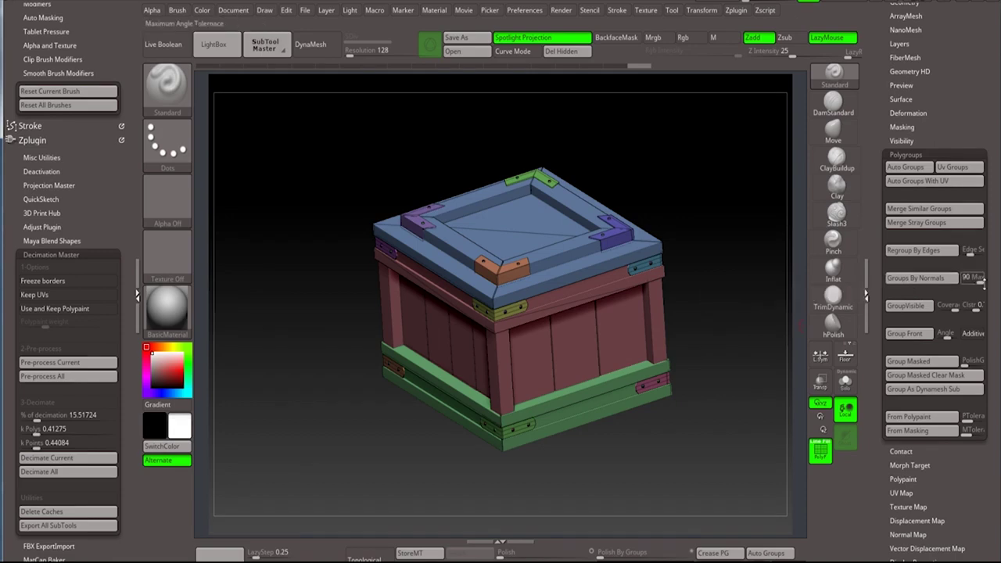
# Step: Try a Groups By Normals MaxAngle of about 54 and orbit to inspect the green board
pyautogui.click(972, 278)
pyautogui.moveTo(972, 280); pyautogui.dragTo(974, 282)
pyautogui.moveTo(696, 331); pyautogui.dragTo(656, 297)
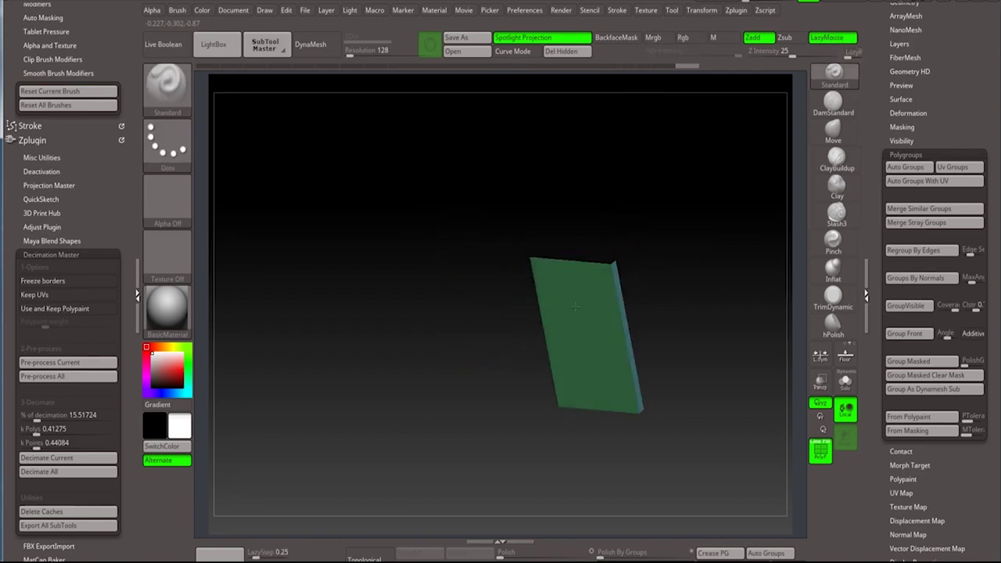
pyautogui.moveTo(567, 213)
pyautogui.mouseDown()
pyautogui.moveTo(621, 297)
pyautogui.moveTo(484, 274)
pyautogui.moveTo(529, 291)
pyautogui.mouseUp()
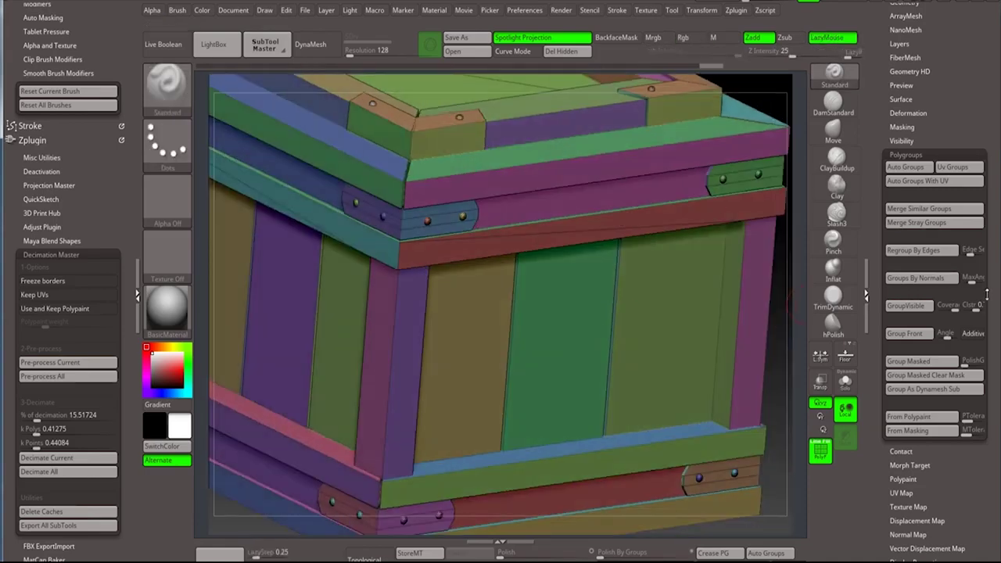
# Step: Set MaxAngle to 90, regroup by normals, and orbit to inspect the lid and new groups
pyautogui.moveTo(973, 279); pyautogui.dragTo(977, 278)
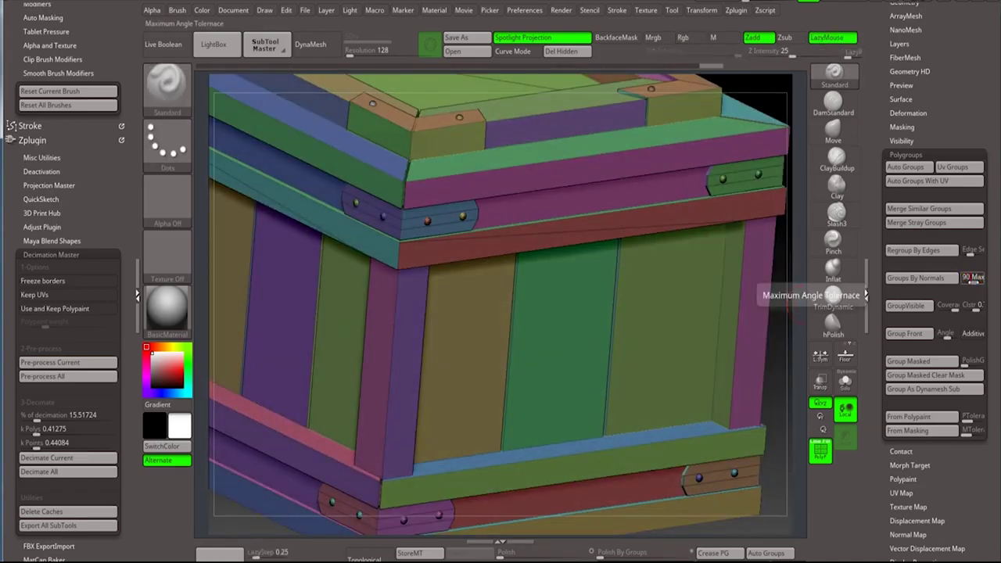
pyautogui.press('Return')
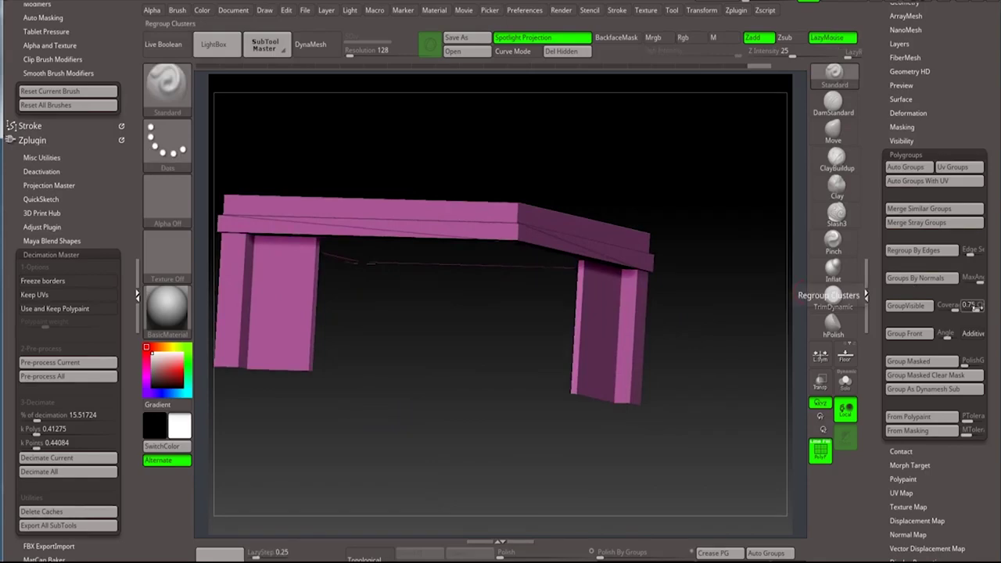
pyautogui.click(974, 278)
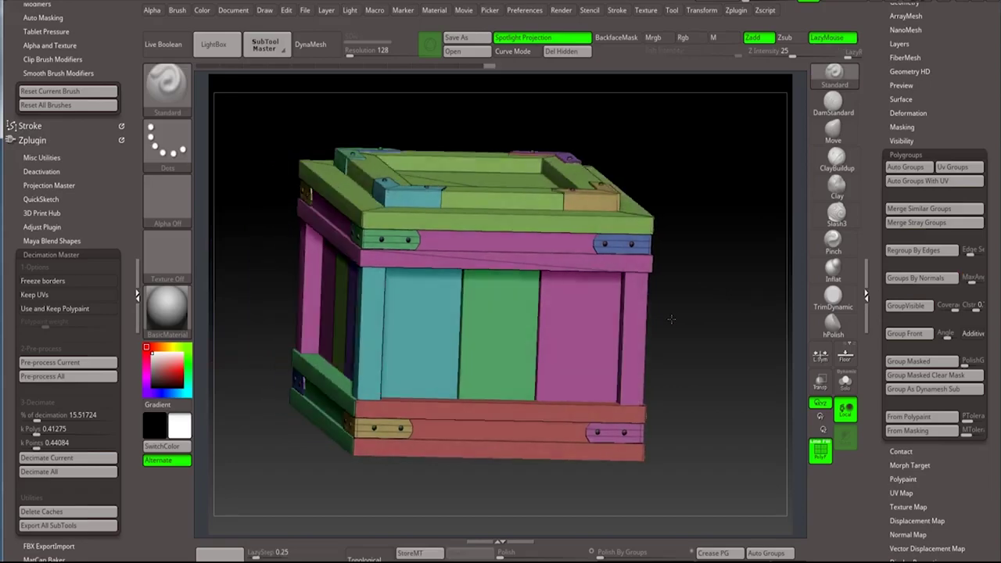
pyautogui.moveTo(670, 319); pyautogui.dragTo(642, 297)
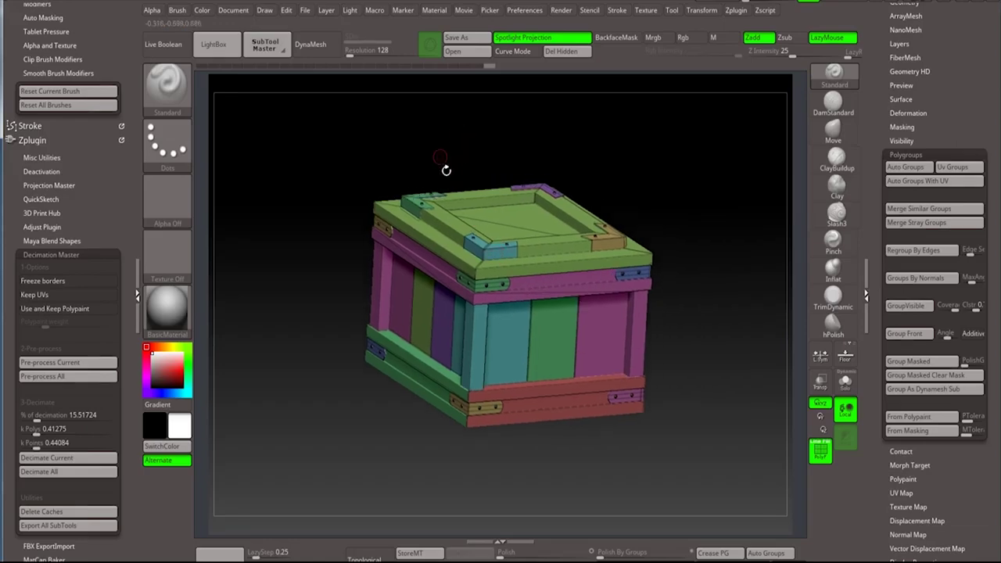
pyautogui.moveTo(488, 214); pyautogui.dragTo(461, 290)
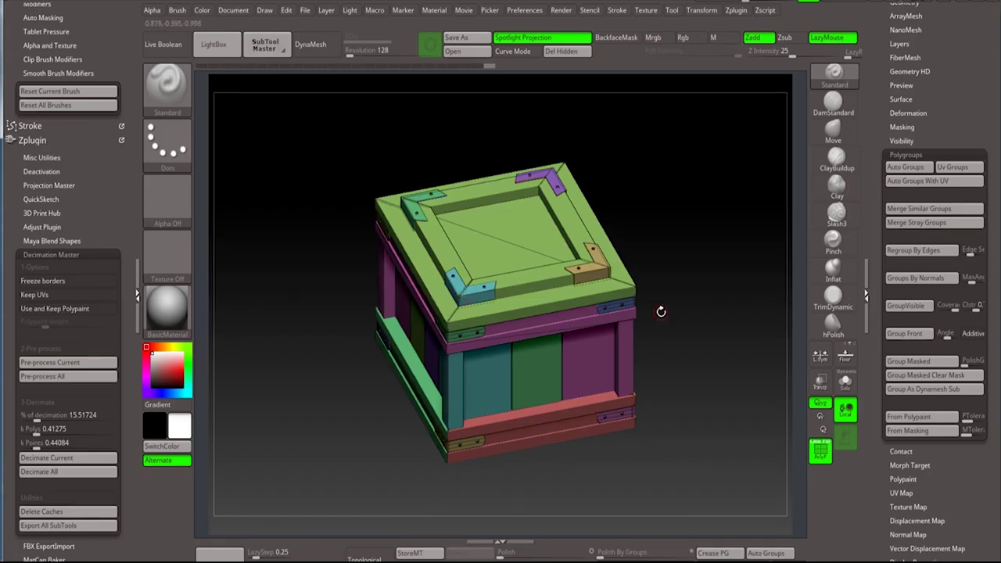
pyautogui.moveTo(461, 291); pyautogui.dragTo(442, 296)
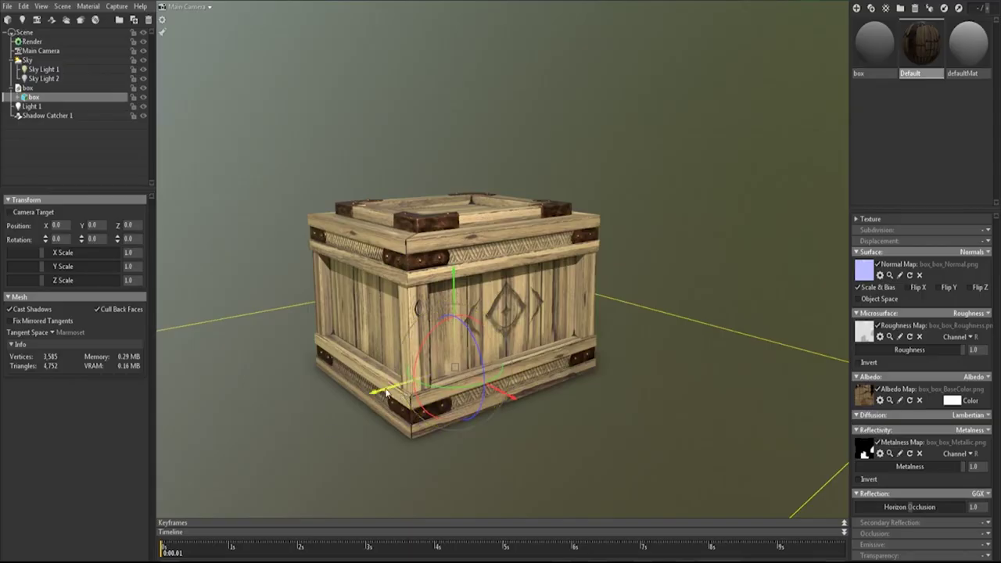
# Step: Undo an accidental Z move of the crate and bring up File > Open in the box OBJ folder
pyautogui.moveTo(386, 391); pyautogui.dragTo(443, 381)
pyautogui.hotkey('ctrl', 'z')
pyautogui.click(6, 6)
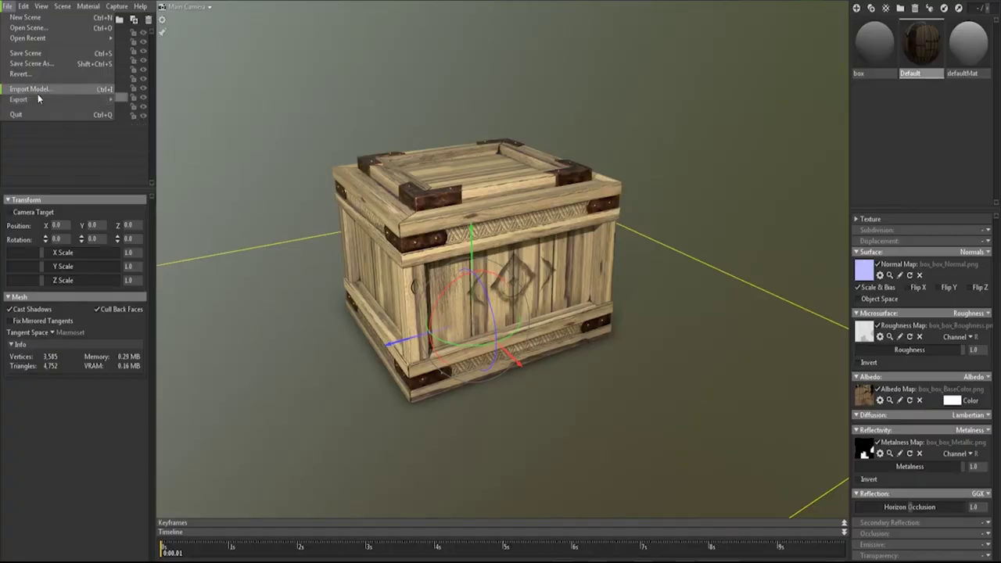
pyautogui.click(37, 94)
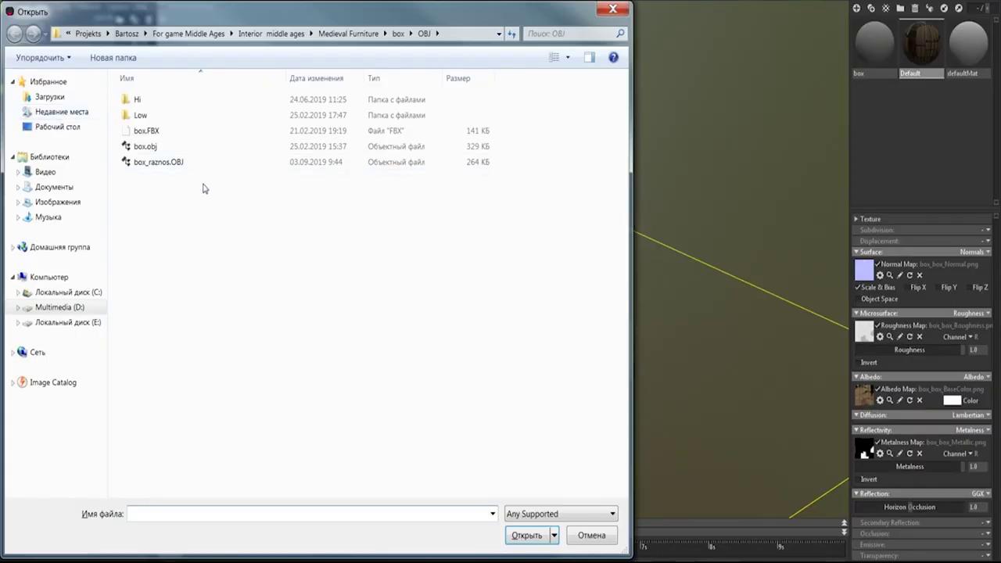
# Step: Import box_raznos.OBJ and drag the wooden Default material onto its Group33182 parts
pyautogui.doubleClick(158, 165)
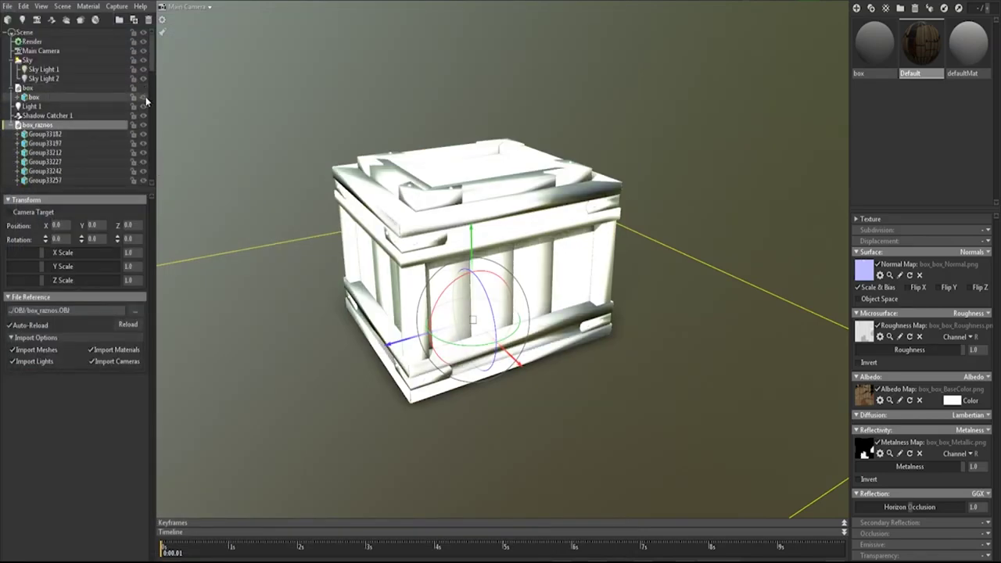
pyautogui.moveTo(286, 192)
pyautogui.mouseDown()
pyautogui.moveTo(307, 160)
pyautogui.moveTo(245, 168)
pyautogui.moveTo(266, 211)
pyautogui.moveTo(255, 188)
pyautogui.mouseUp()
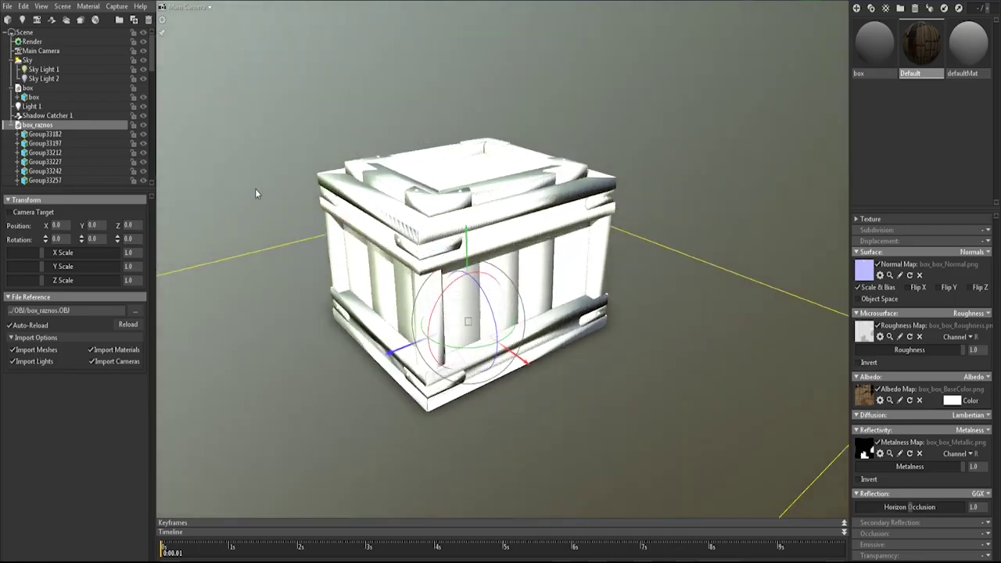
pyautogui.click(421, 206)
pyautogui.click(392, 191)
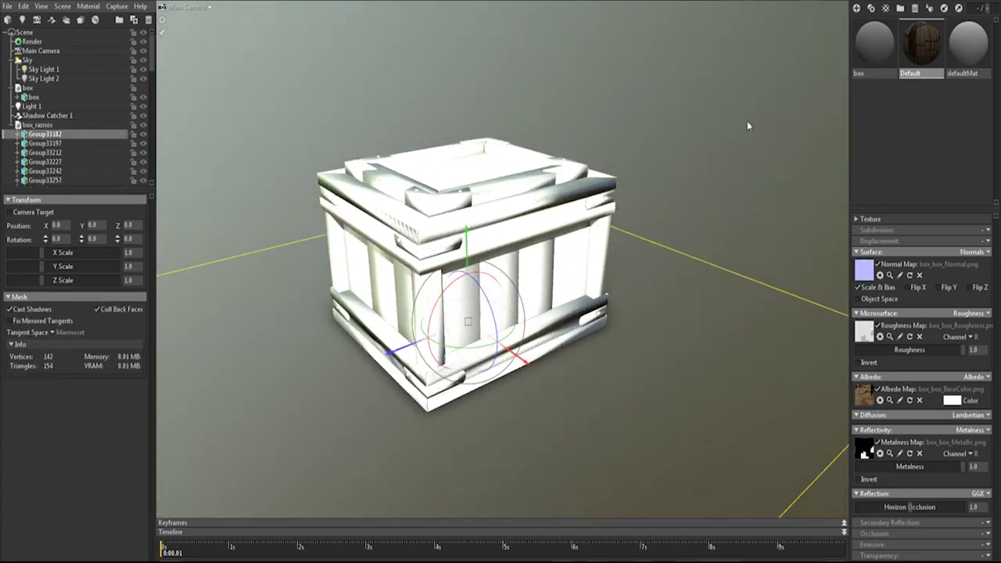
pyautogui.moveTo(918, 48); pyautogui.dragTo(439, 209)
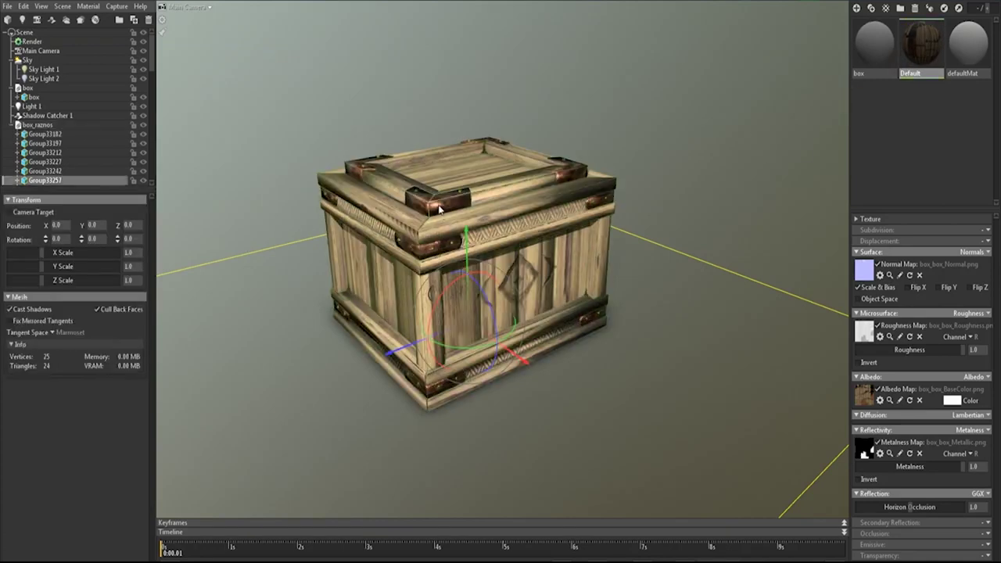
pyautogui.click(455, 237)
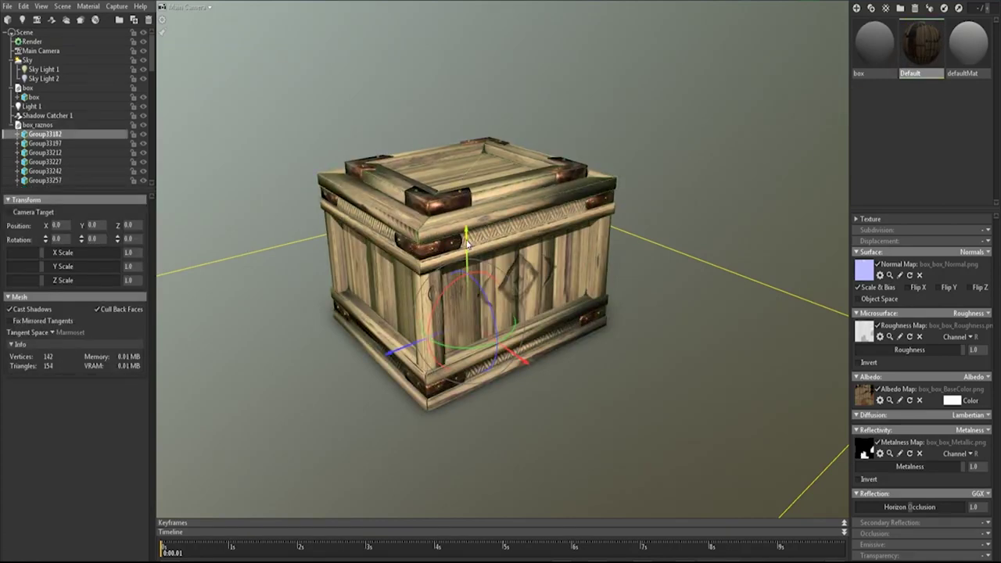
pyautogui.click(392, 258)
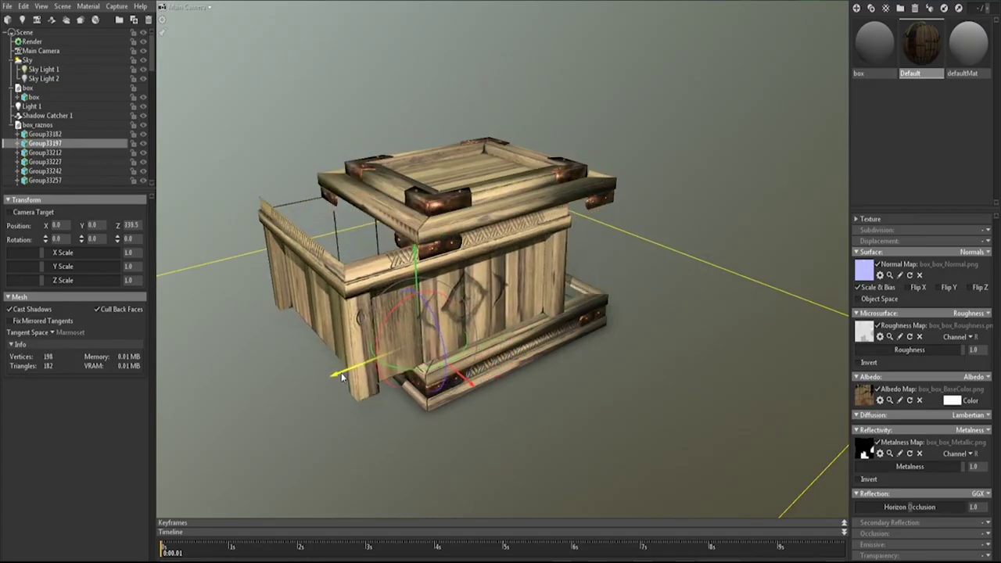
pyautogui.click(438, 405)
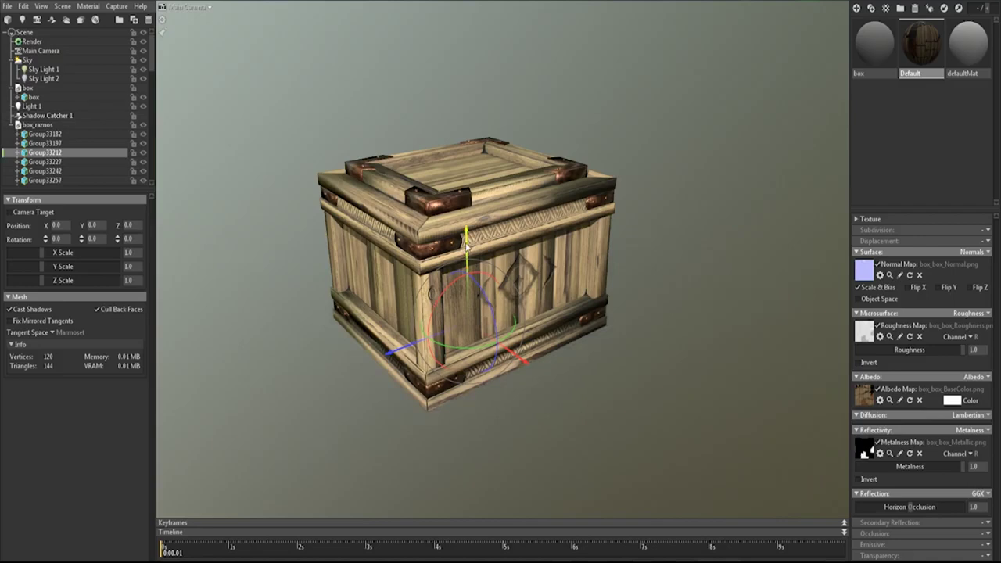
pyautogui.moveTo(467, 239); pyautogui.dragTo(474, 294)
pyautogui.hotkey('ctrl', 'z')
pyautogui.click(12, 125)
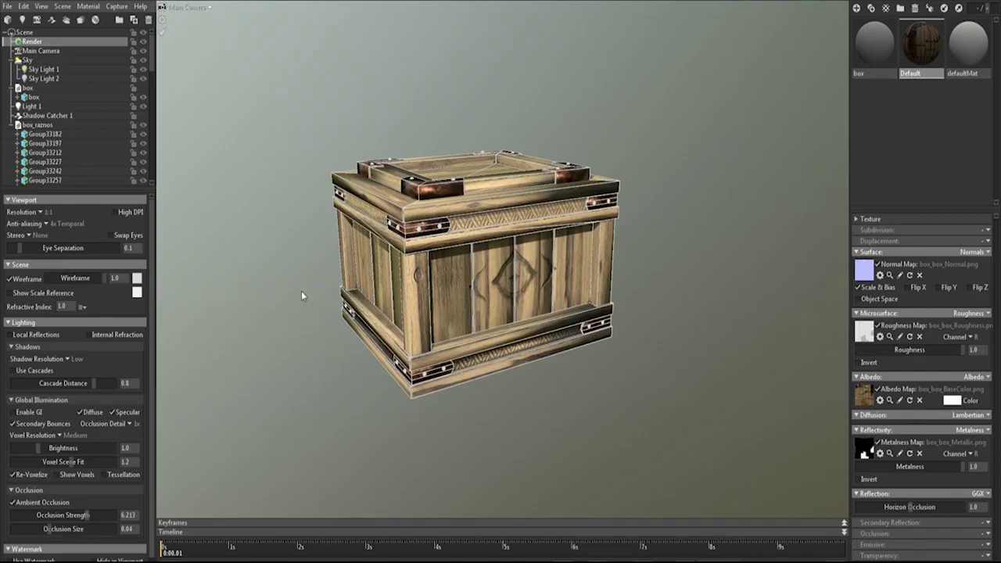
# Step: Collapse the box_raznos list and uncheck the Metalness, Albedo and Roughness maps
pyautogui.click(13, 126)
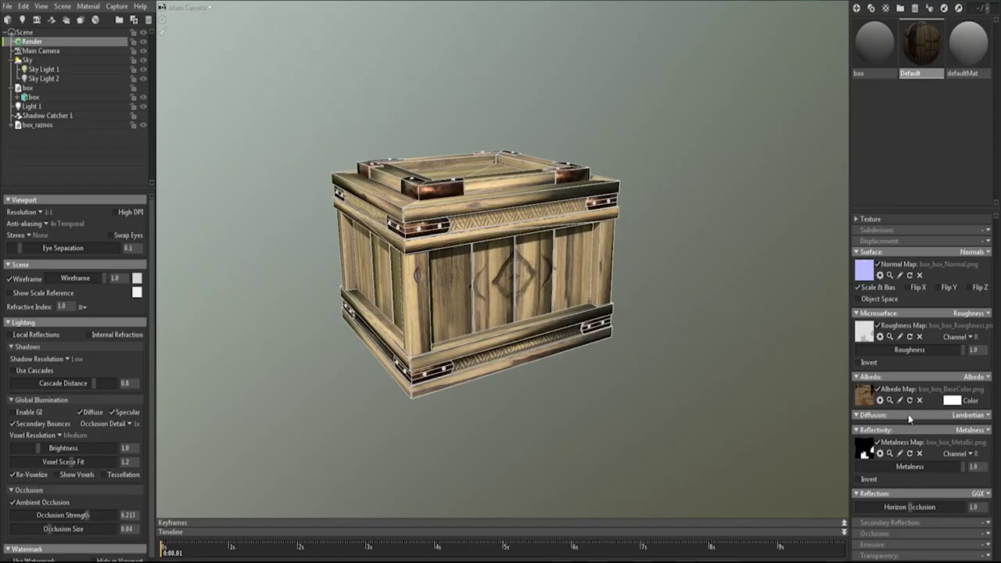
pyautogui.click(878, 441)
pyautogui.click(878, 388)
pyautogui.click(877, 325)
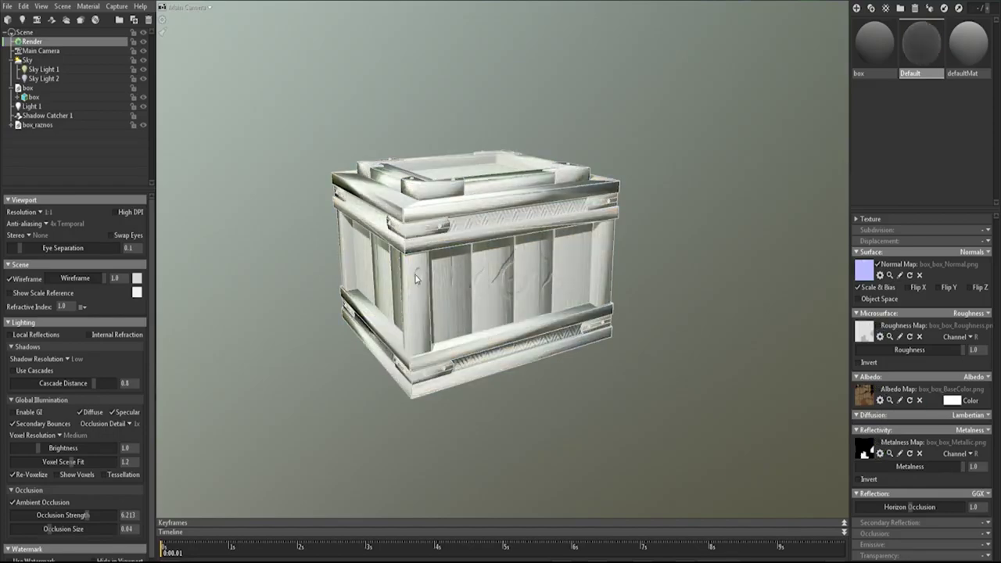
# Step: Zoom in and orbit closely around the plain white crate to inspect its surface detail
pyautogui.scroll(3, 416, 279)
pyautogui.scroll(5, 480, 338)
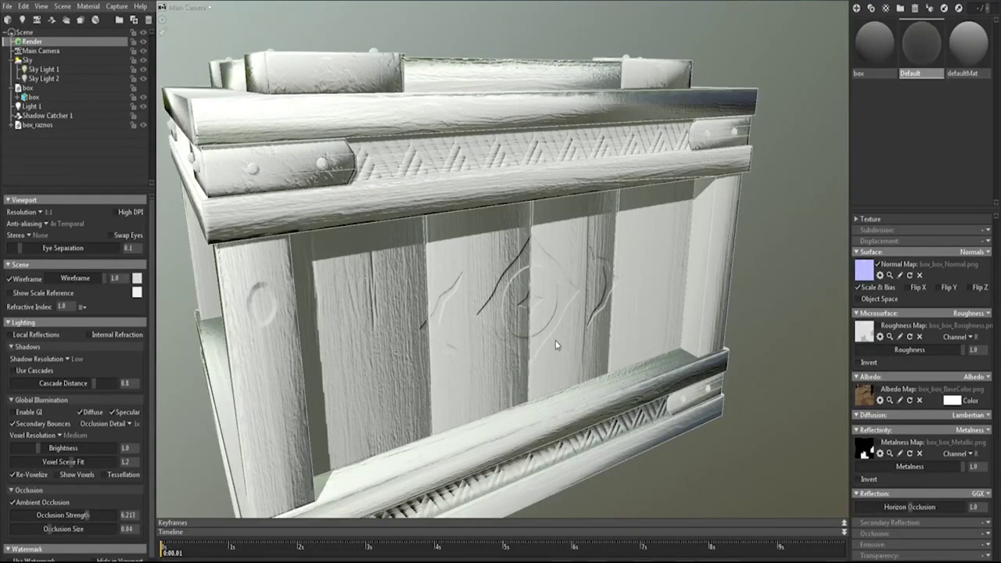
pyautogui.click(493, 349)
pyautogui.moveTo(493, 349); pyautogui.dragTo(413, 301)
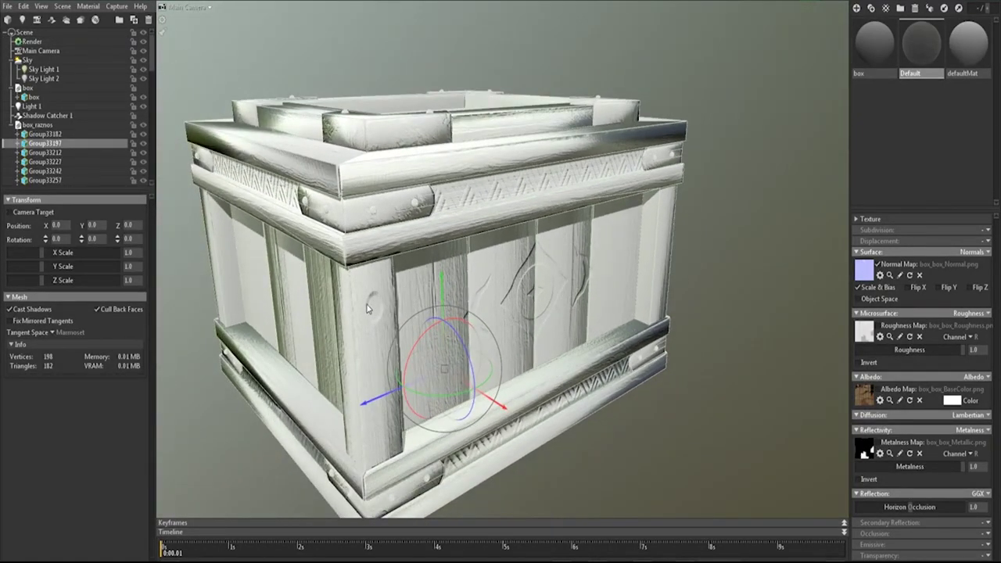
pyautogui.moveTo(374, 320)
pyautogui.mouseDown()
pyautogui.moveTo(384, 317)
pyautogui.moveTo(343, 303)
pyautogui.mouseUp()
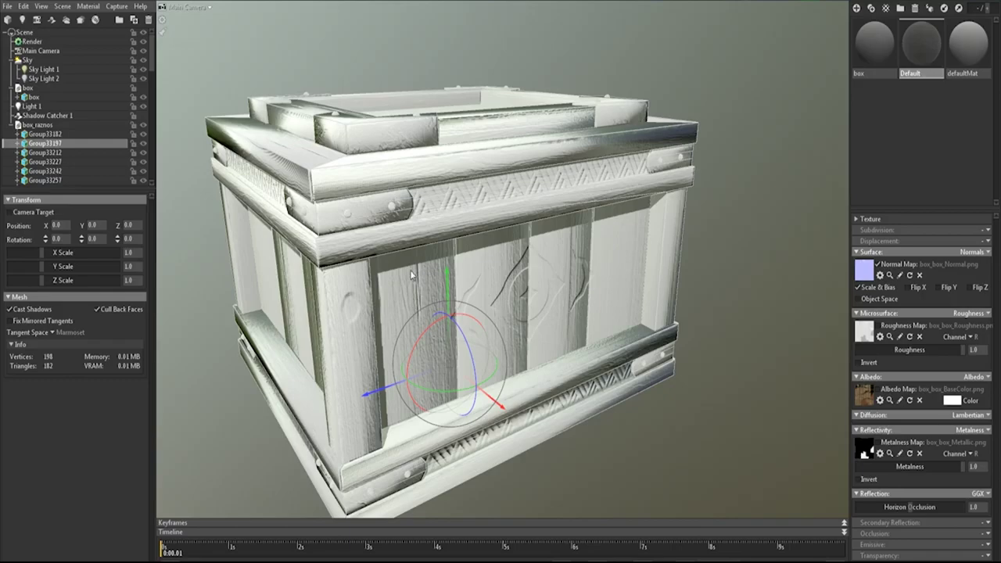
pyautogui.moveTo(414, 275); pyautogui.dragTo(325, 288)
# Step: Orbit to a full three-quarter view and re-enable the Roughness and Albedo maps
pyautogui.moveTo(300, 141); pyautogui.dragTo(400, 205)
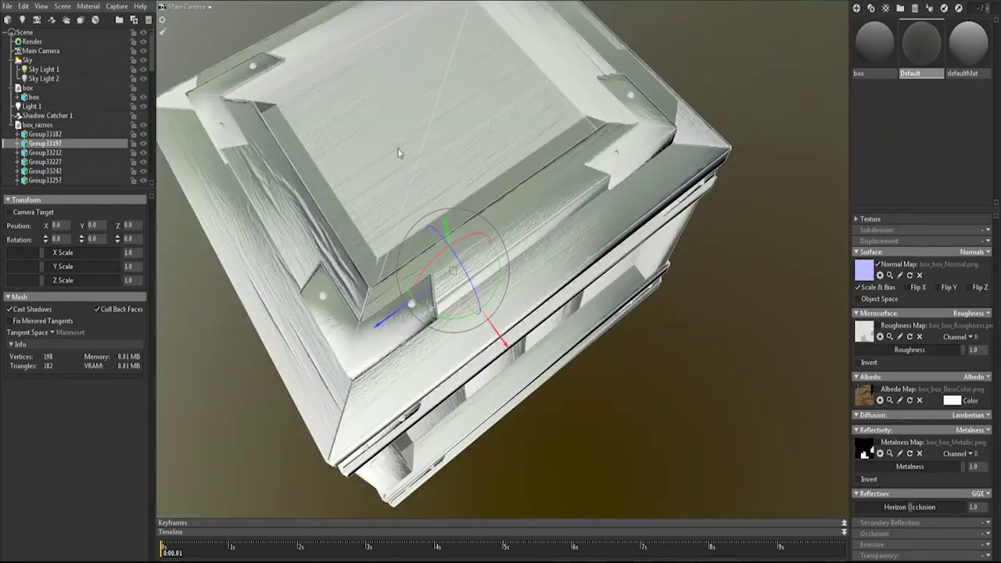
pyautogui.moveTo(472, 189)
pyautogui.mouseDown()
pyautogui.moveTo(436, 223)
pyautogui.moveTo(469, 233)
pyautogui.mouseUp()
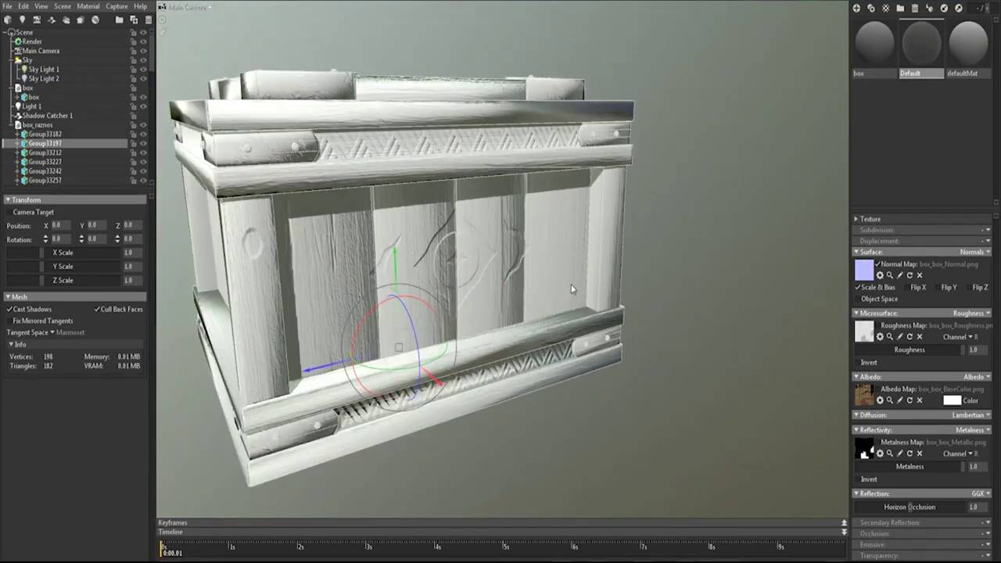
pyautogui.moveTo(571, 289)
pyautogui.mouseDown()
pyautogui.moveTo(587, 277)
pyautogui.moveTo(591, 285)
pyautogui.mouseUp()
pyautogui.moveTo(481, 281)
pyautogui.mouseDown()
pyautogui.moveTo(490, 270)
pyautogui.moveTo(451, 244)
pyautogui.moveTo(479, 263)
pyautogui.mouseUp()
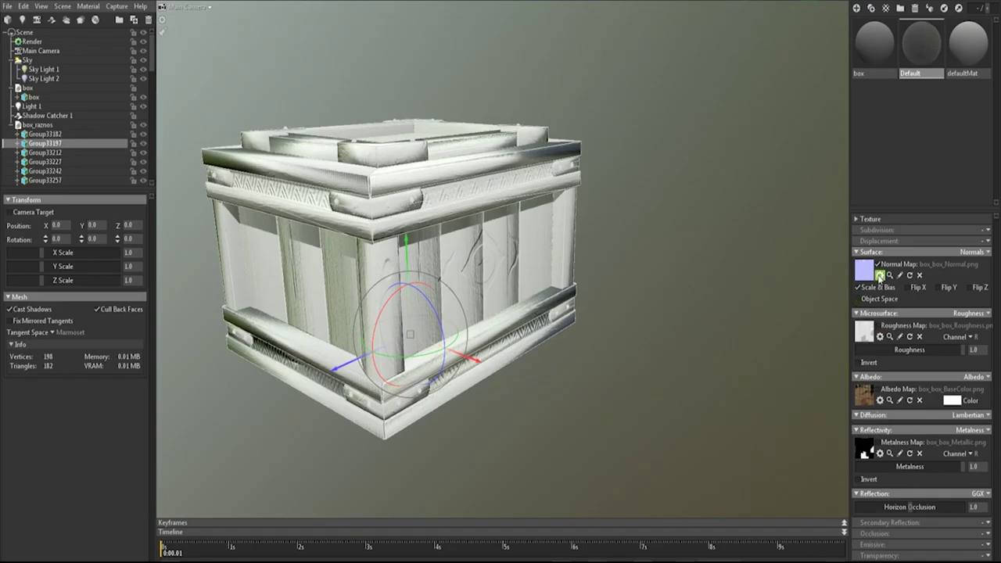
pyautogui.click(877, 325)
pyautogui.click(877, 389)
# Step: Re-enable Metalness, pre-process for decimation at about 13.2%, then run Auto Groups
pyautogui.click(878, 442)
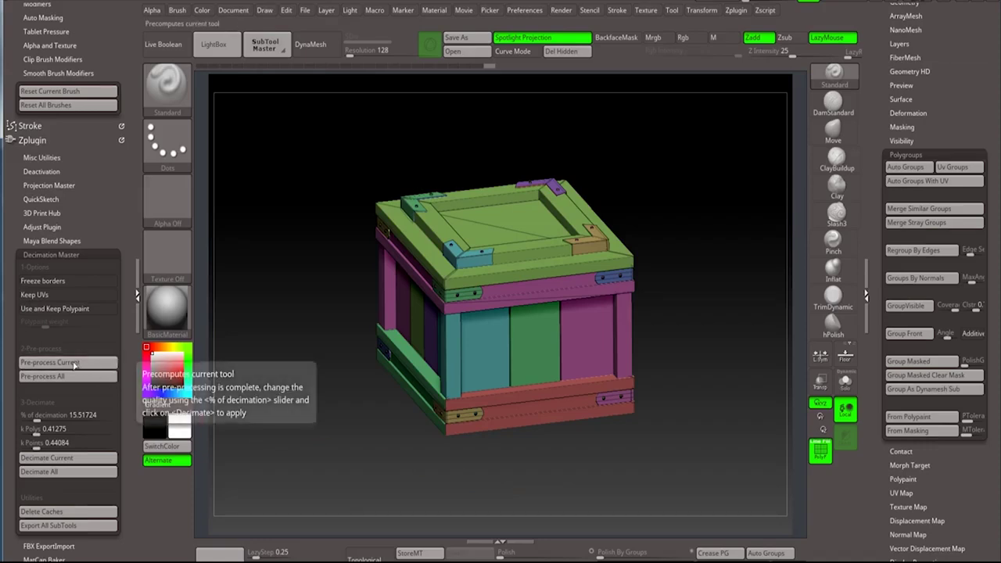
pyautogui.click(79, 365)
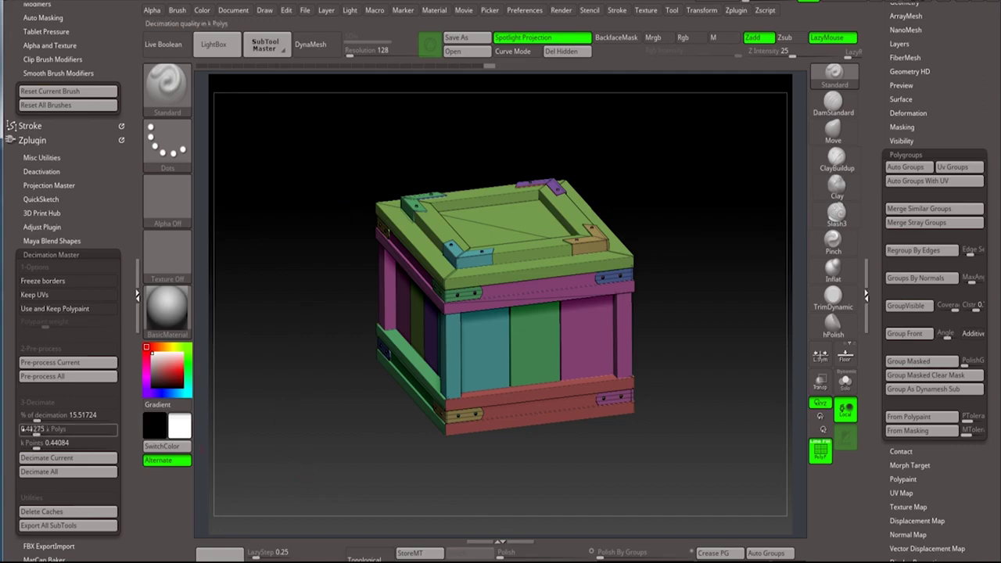
pyautogui.moveTo(35, 420); pyautogui.dragTo(32, 422)
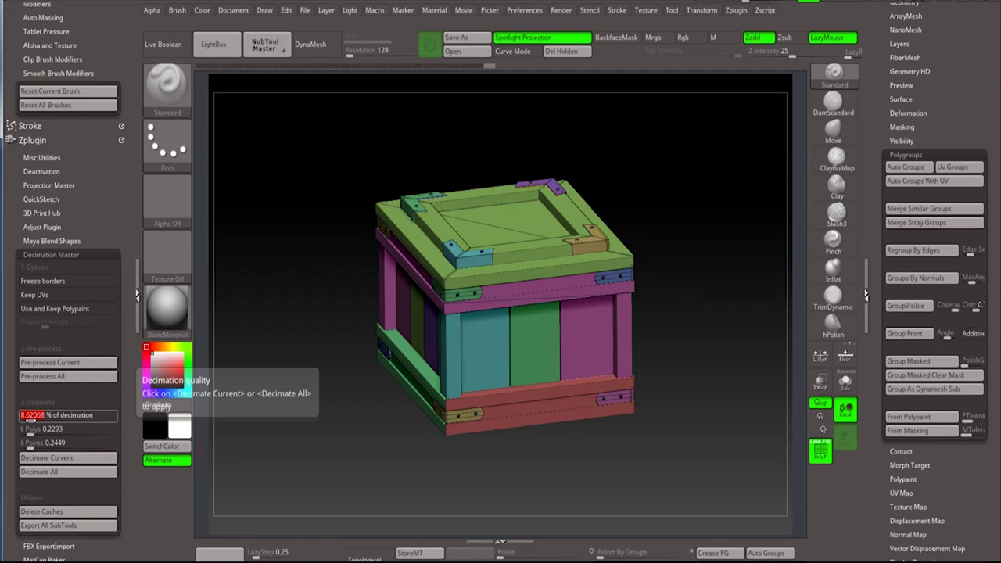
pyautogui.moveTo(29, 420); pyautogui.dragTo(35, 420)
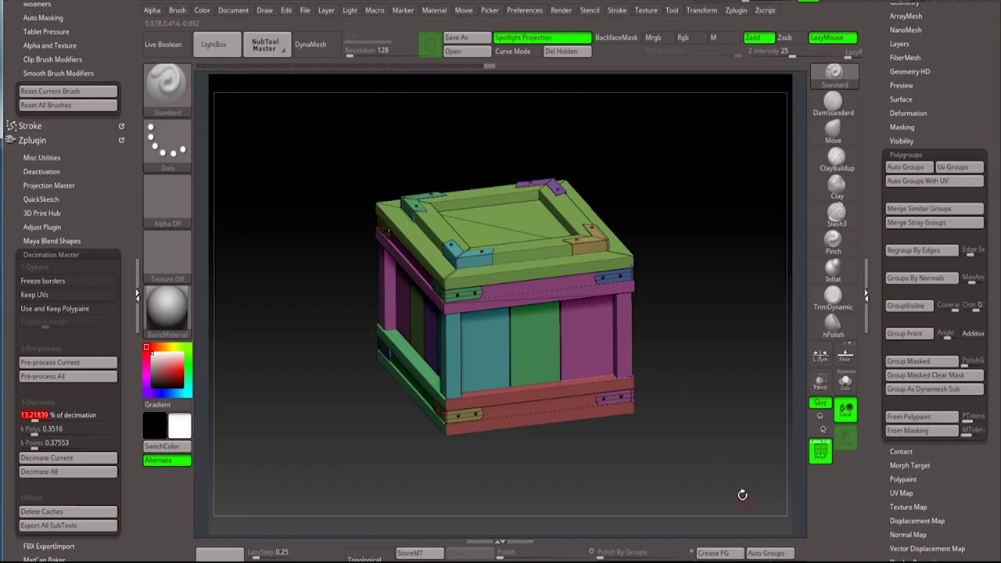
pyautogui.click(766, 554)
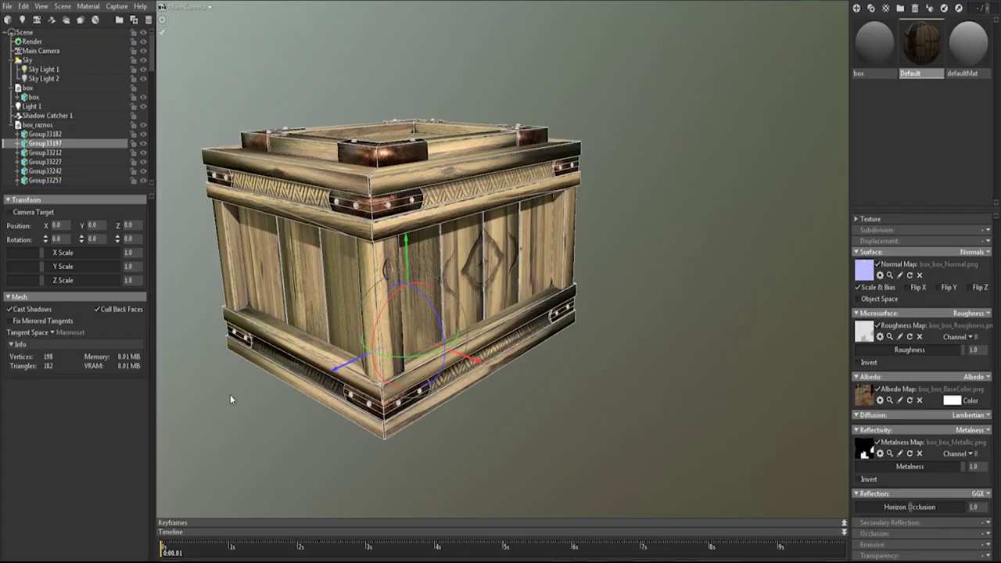
# Step: Collapse the box_raznos list, select Group33182, and enlarge the outliner to show more parts
pyautogui.press('Left')
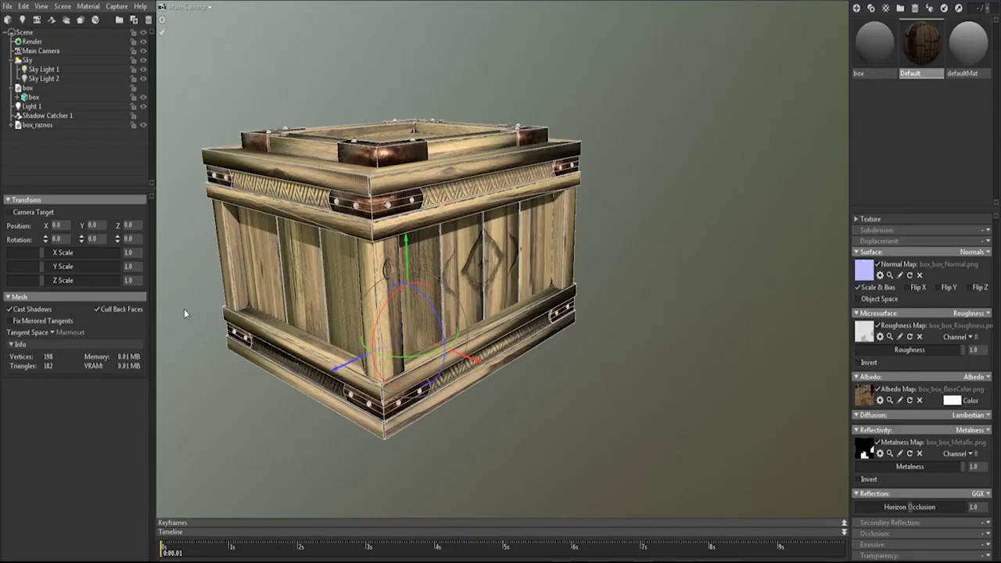
pyautogui.click(430, 233)
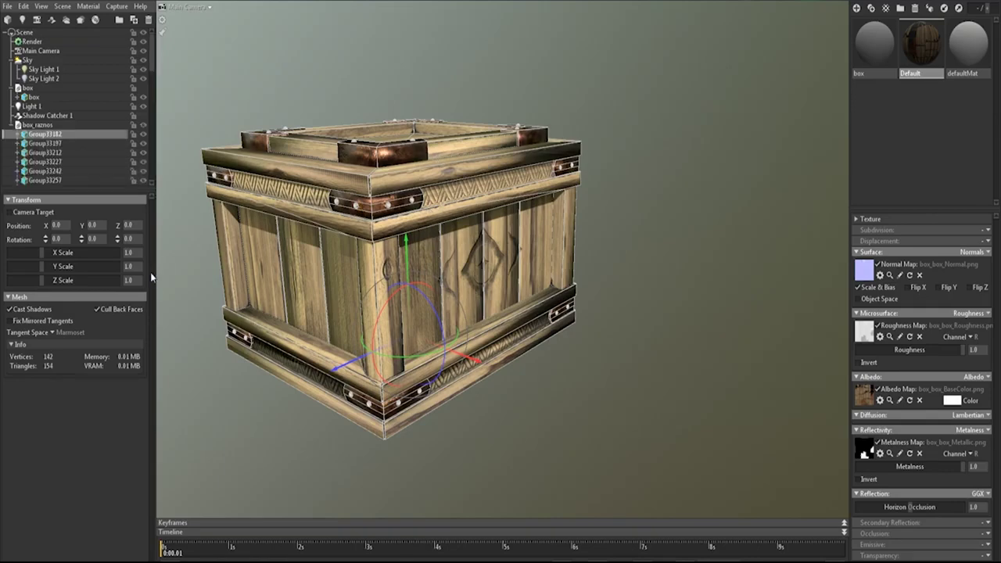
pyautogui.moveTo(73, 193); pyautogui.dragTo(70, 303)
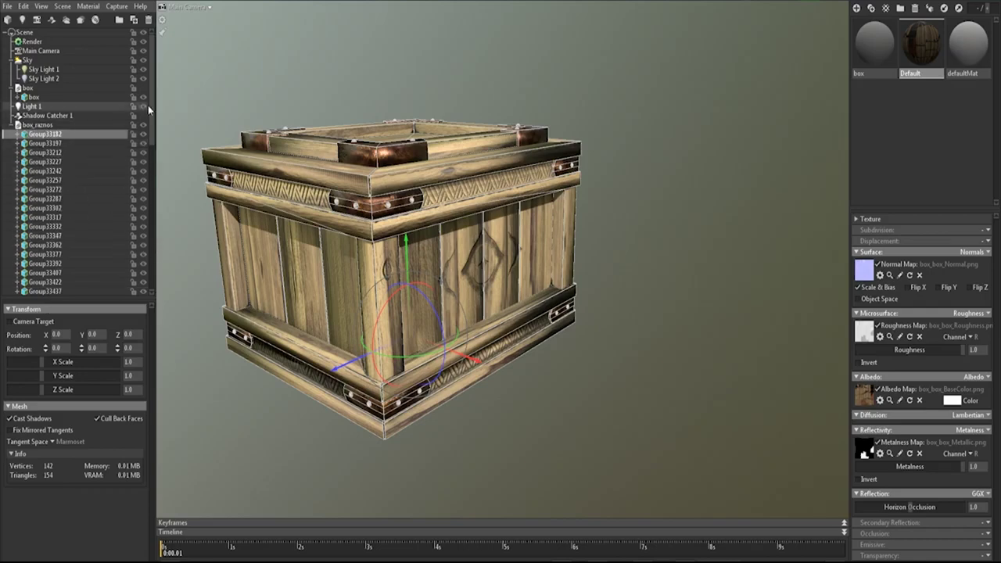
pyautogui.moveTo(149, 110); pyautogui.dragTo(153, 228)
pyautogui.scroll(3, 153, 227)
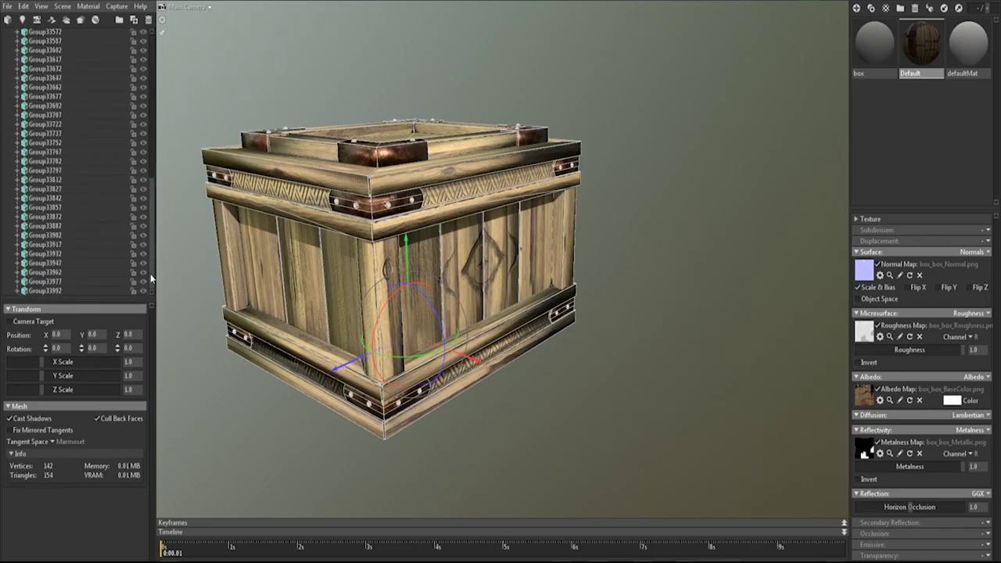
pyautogui.scroll(2, 154, 228)
pyautogui.scroll(2, 153, 228)
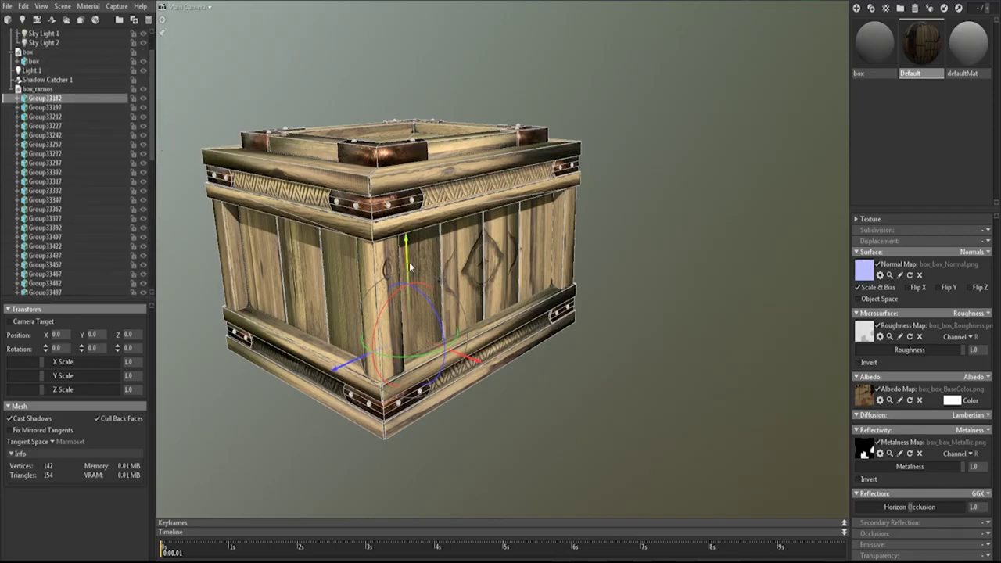
# Step: Drop the bottom frame below the body and push corners Group33347 and Group33362 outward
pyautogui.click(334, 384)
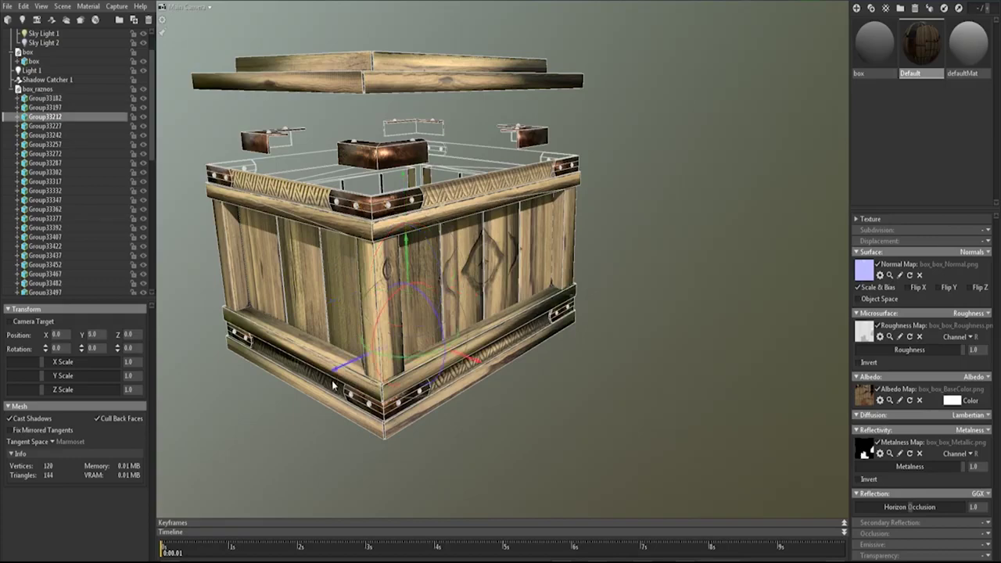
pyautogui.moveTo(410, 251); pyautogui.dragTo(410, 352)
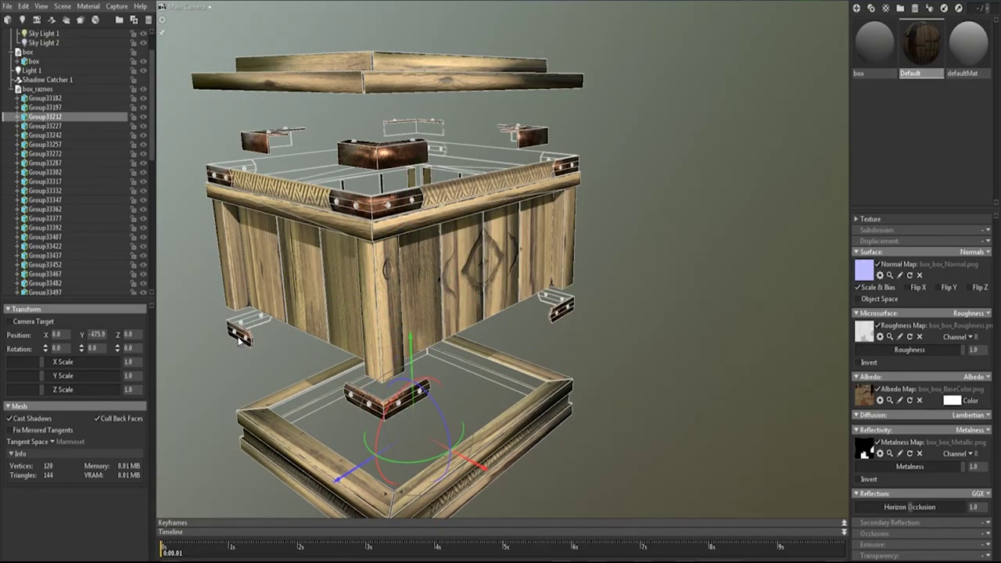
pyautogui.click(240, 342)
pyautogui.keyDown('shift'); pyautogui.click(379, 416); pyautogui.keyUp('shift')
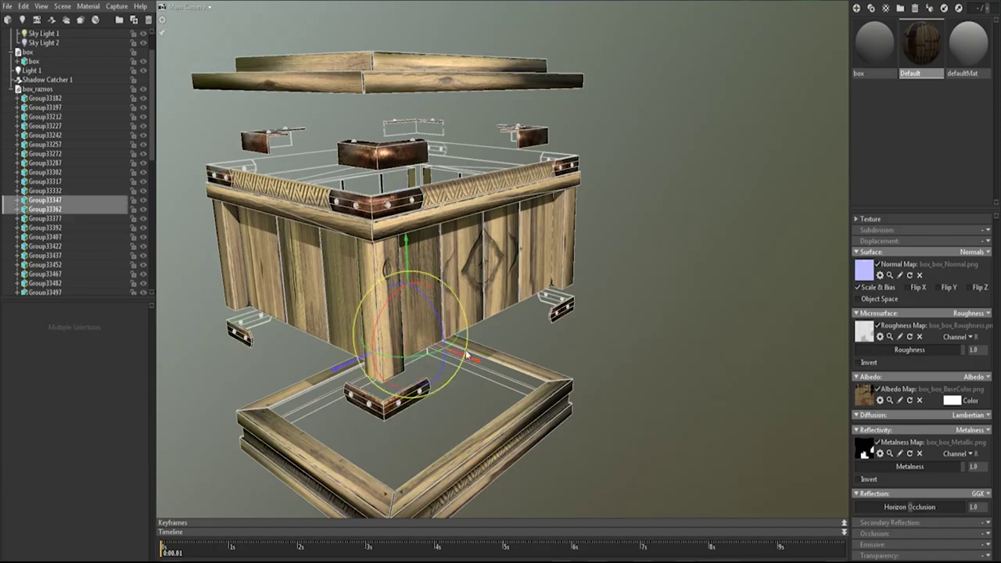
pyautogui.moveTo(347, 369); pyautogui.dragTo(238, 431)
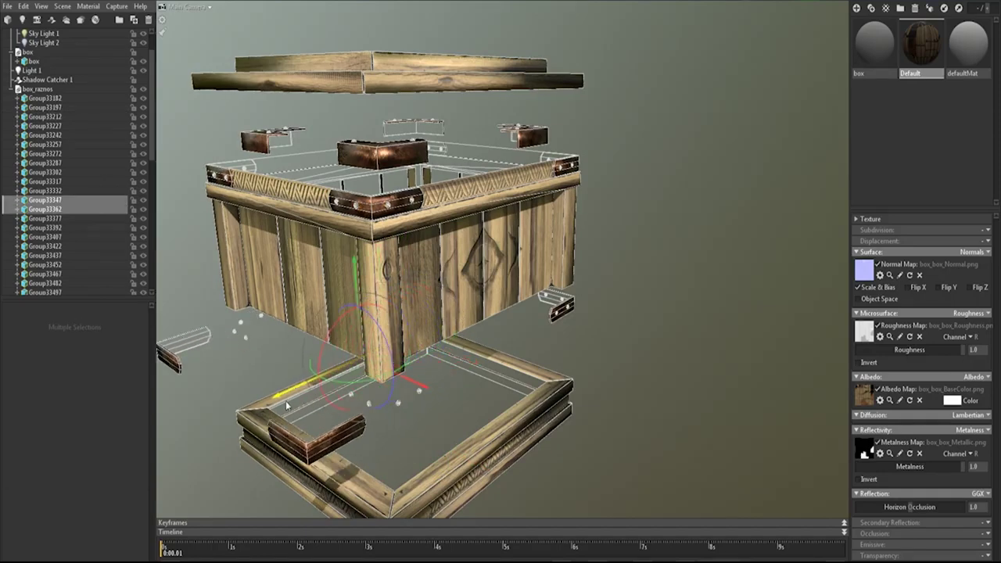
# Step: Select corner pieces Group33377 and Group33392 while orbiting around the exploded crate
pyautogui.click(558, 323)
pyautogui.moveTo(581, 338)
pyautogui.mouseDown()
pyautogui.moveTo(569, 380)
pyautogui.moveTo(646, 372)
pyautogui.mouseUp()
pyautogui.keyDown('shift'); pyautogui.click(655, 285); pyautogui.keyUp('shift')
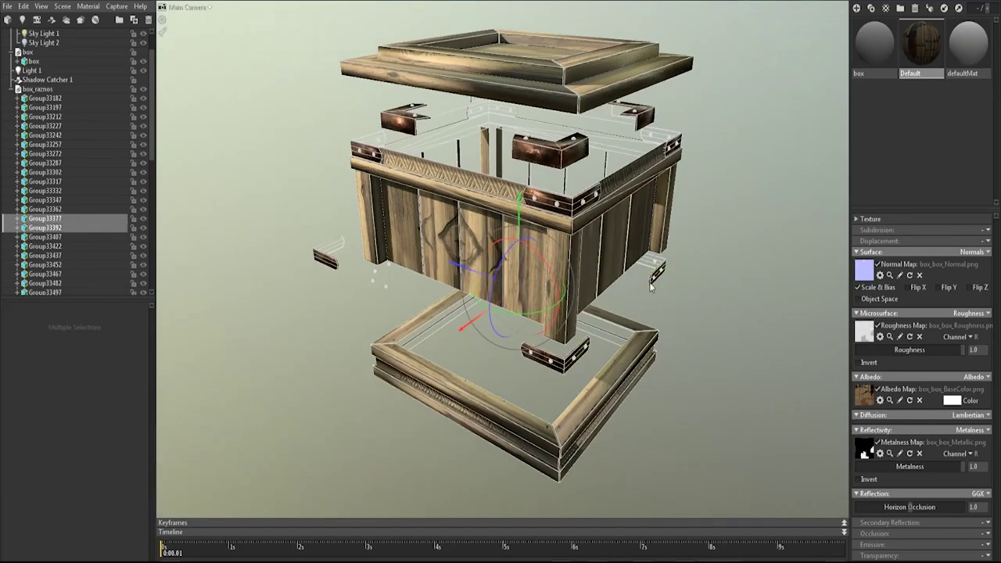
pyautogui.moveTo(459, 270)
pyautogui.mouseDown()
pyautogui.moveTo(469, 313)
pyautogui.moveTo(440, 343)
pyautogui.moveTo(469, 307)
pyautogui.mouseUp()
pyautogui.scroll(-3, 435, 324)
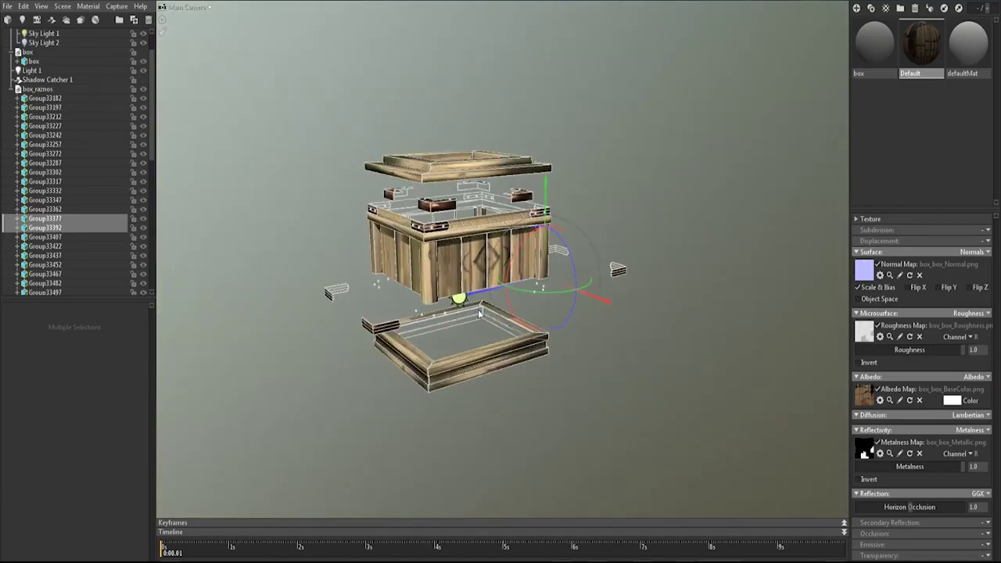
# Step: Review the exploded crate from above, then select the front body part Group33197
pyautogui.moveTo(187, 300)
pyautogui.mouseDown()
pyautogui.moveTo(331, 6)
pyautogui.moveTo(284, 139)
pyautogui.mouseUp()
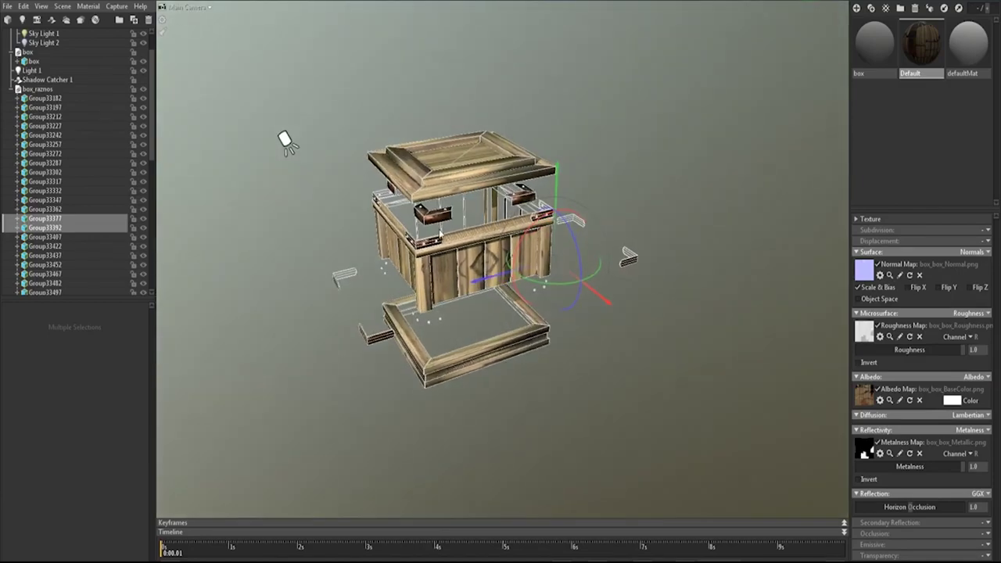
pyautogui.scroll(5, 455, 351)
pyautogui.scroll(-3, 456, 347)
pyautogui.moveTo(323, 280)
pyautogui.mouseDown()
pyautogui.moveTo(430, 325)
pyautogui.moveTo(408, 294)
pyautogui.mouseUp()
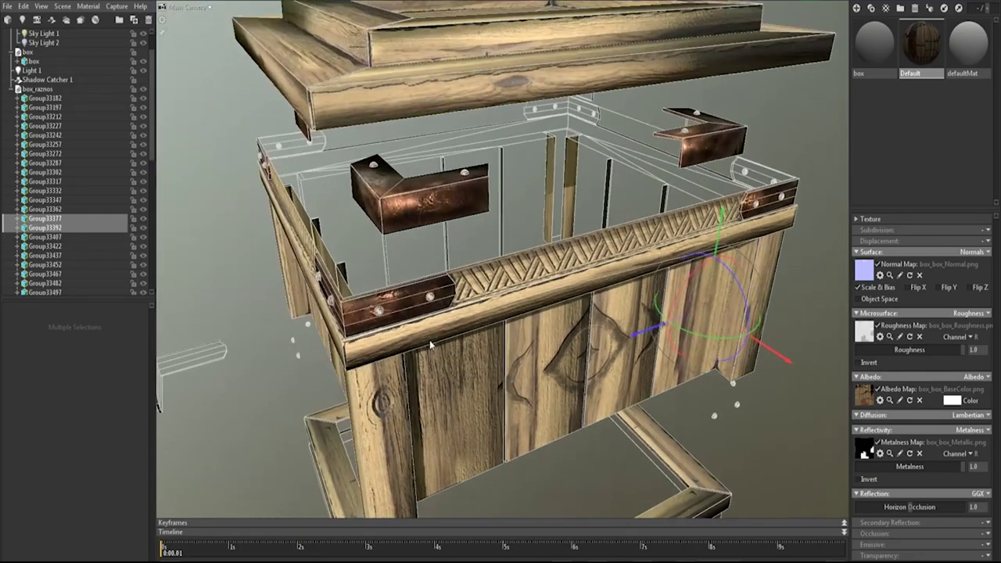
pyautogui.scroll(5, 407, 294)
pyautogui.scroll(-3, 469, 320)
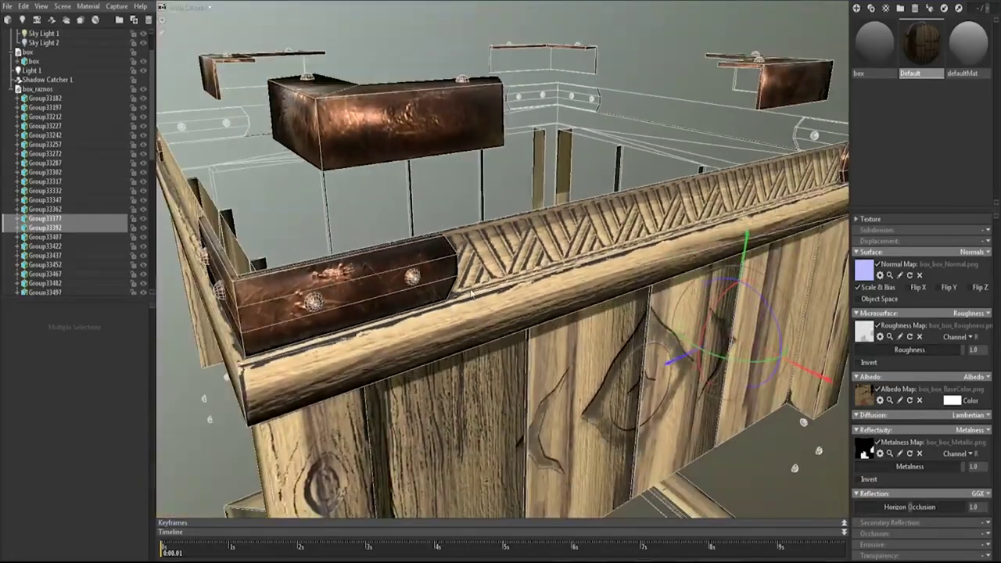
pyautogui.click(527, 339)
pyautogui.scroll(-3, 527, 339)
# Step: Lower copper bracket Group33257 to about Y -72 inside the crate's top rim, then select the lid Group33182
pyautogui.scroll(-3, 527, 339)
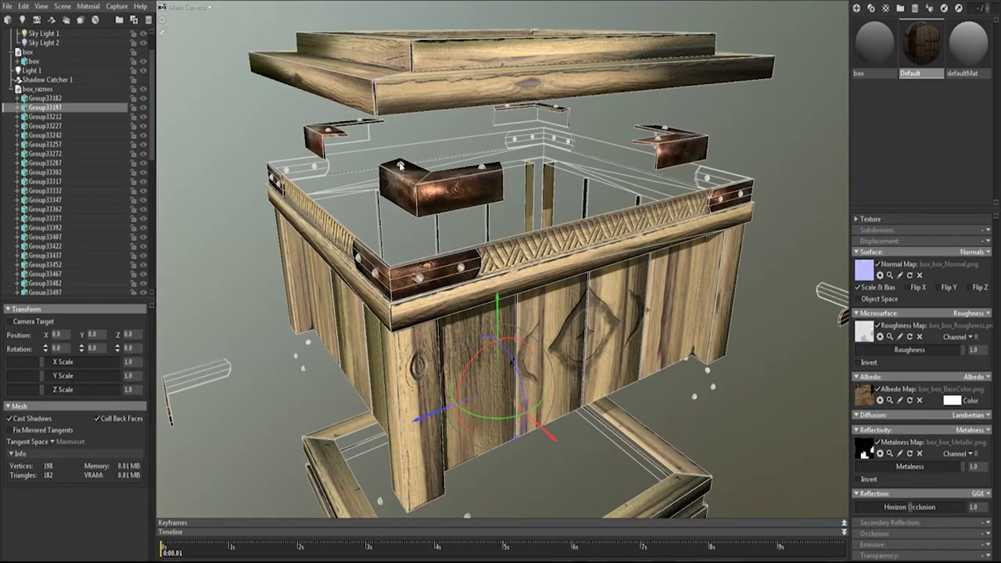
pyautogui.click(402, 167)
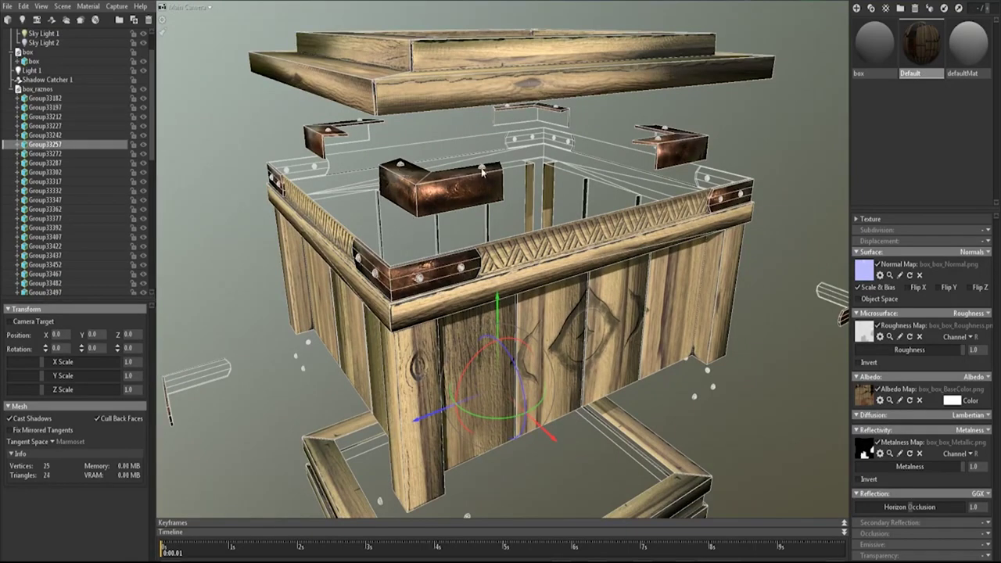
pyautogui.keyDown('ctrl'); pyautogui.click(485, 170); pyautogui.keyUp('ctrl')
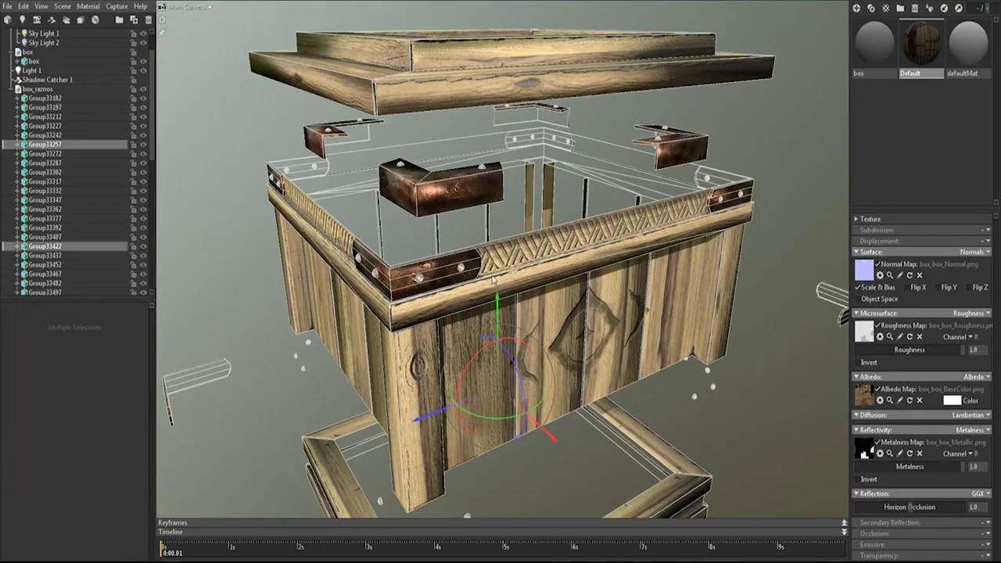
pyautogui.moveTo(499, 313)
pyautogui.mouseDown()
pyautogui.moveTo(496, 278)
pyautogui.moveTo(496, 348)
pyautogui.mouseUp()
pyautogui.click(483, 184)
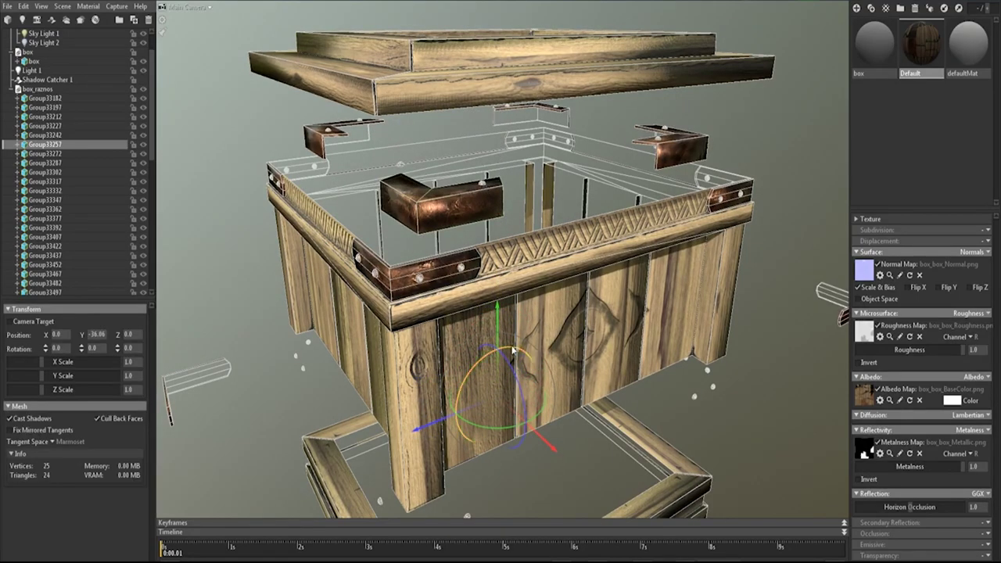
pyautogui.moveTo(496, 313)
pyautogui.mouseDown()
pyautogui.moveTo(496, 338)
pyautogui.moveTo(495, 326)
pyautogui.mouseUp()
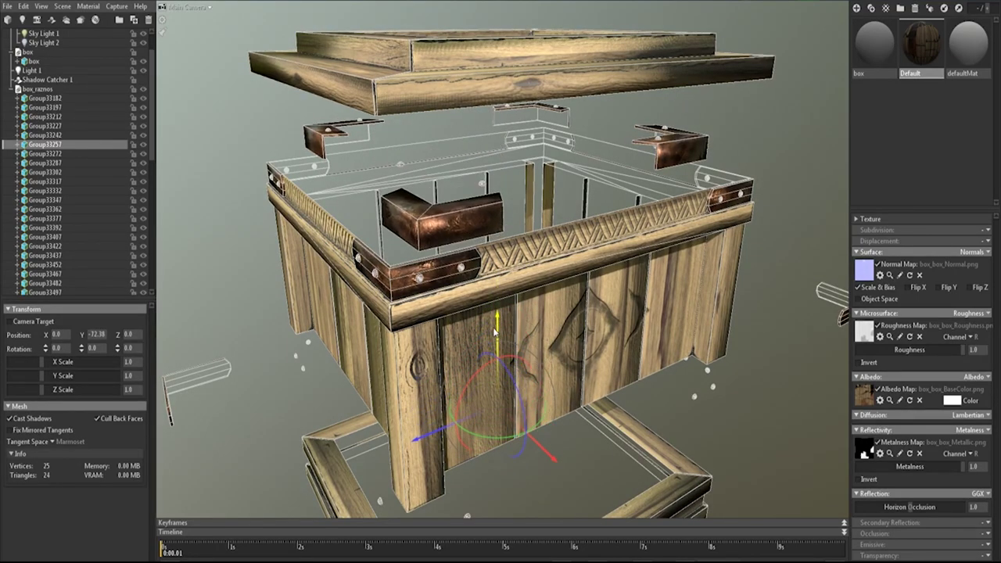
pyautogui.scroll(-5, 506, 278)
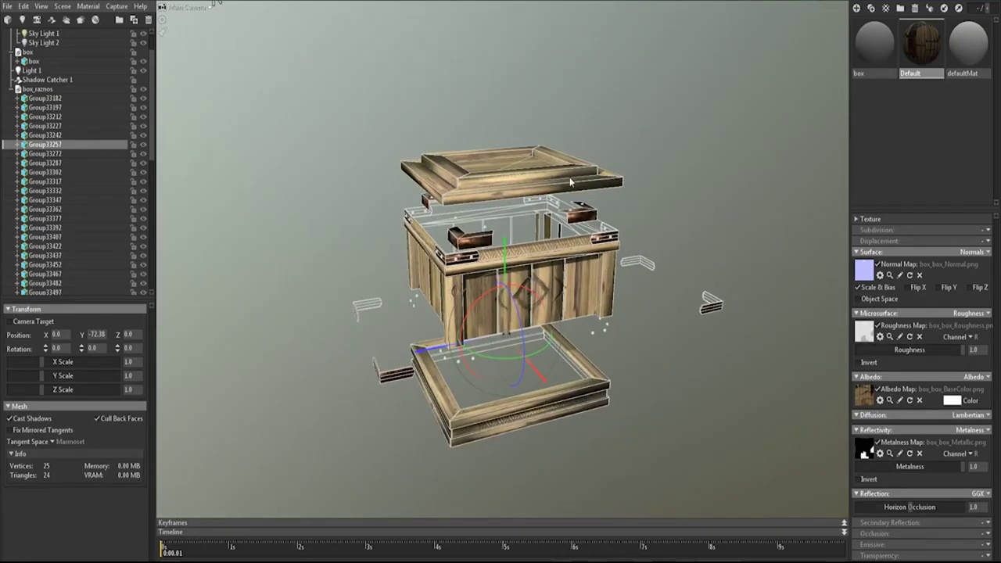
pyautogui.click(483, 184)
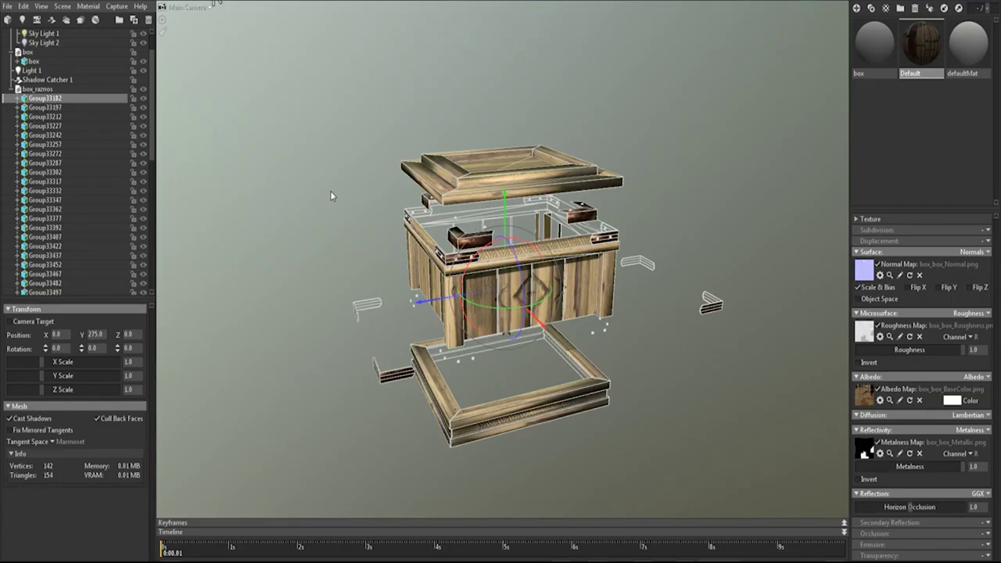
# Step: Raise the lid Group33182 to Position Y 356.2 and collapse the box_raznos list in the outliner
pyautogui.click(7, 309)
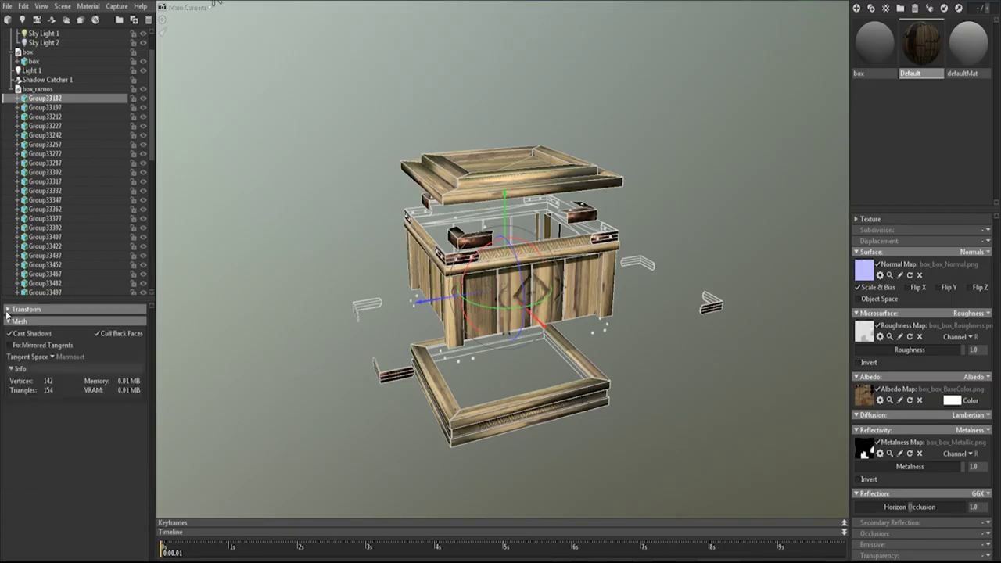
pyautogui.click(8, 310)
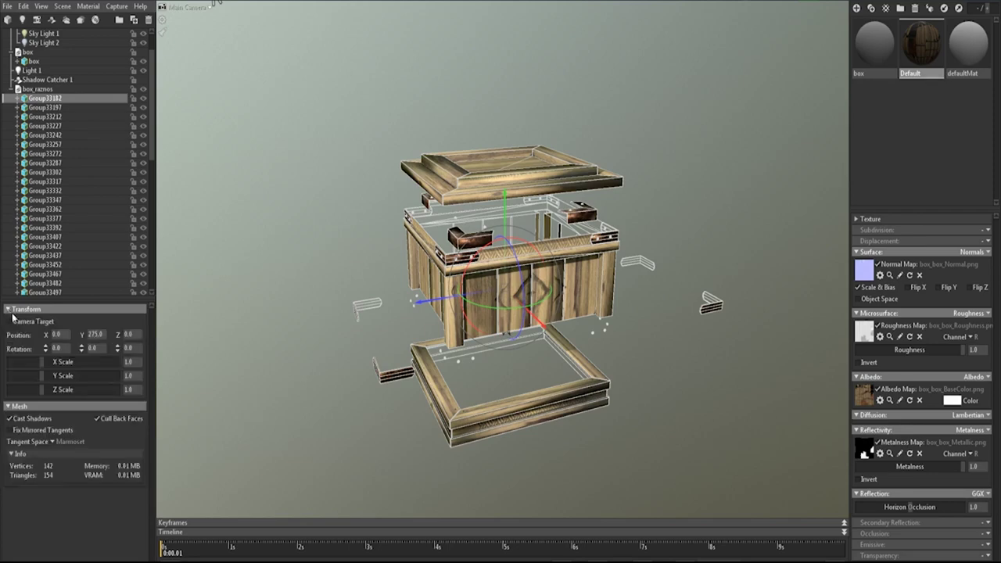
pyautogui.click(92, 335)
pyautogui.moveTo(508, 212)
pyautogui.mouseDown()
pyautogui.moveTo(506, 183)
pyautogui.moveTo(506, 199)
pyautogui.mouseUp()
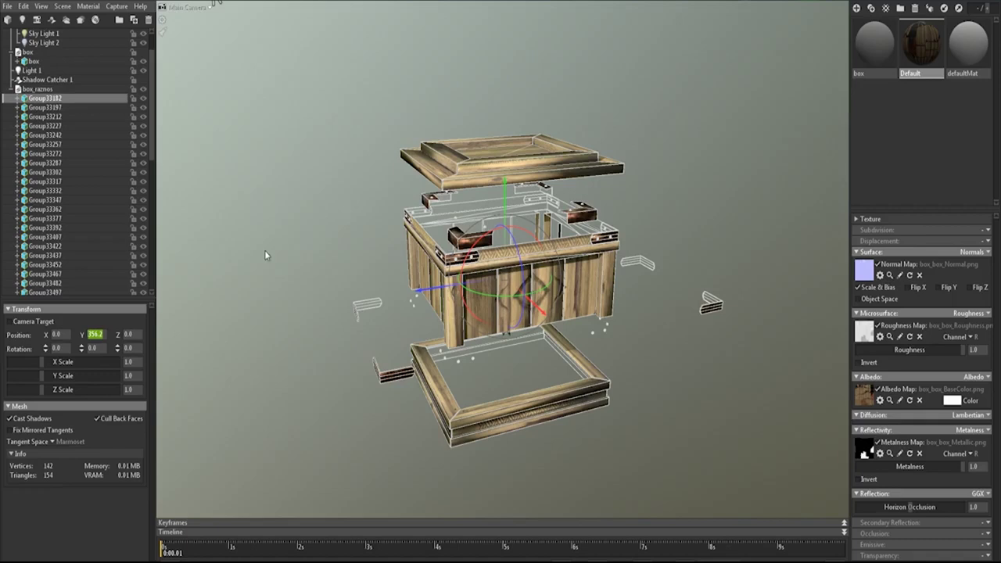
pyautogui.click(12, 89)
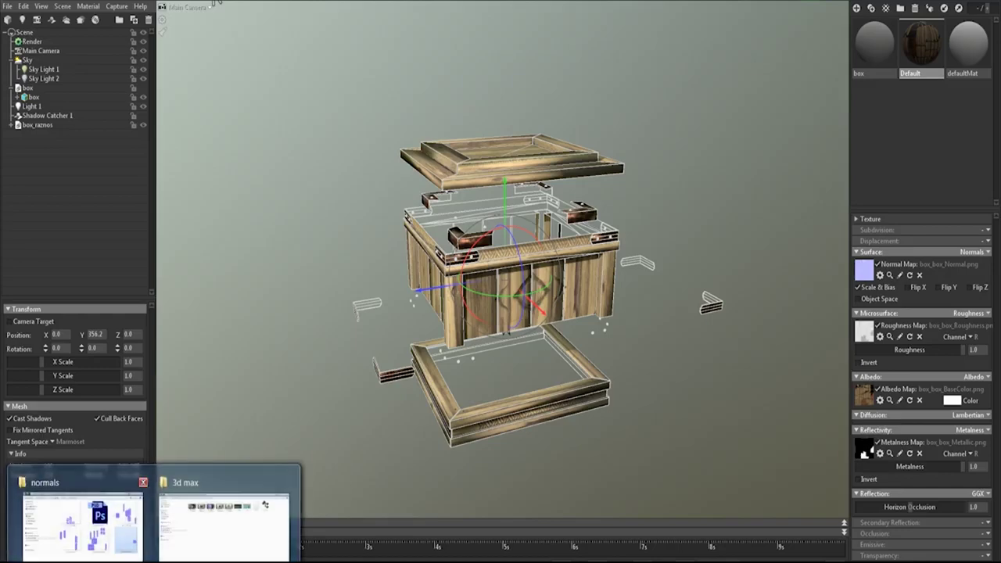
pyautogui.click(101, 545)
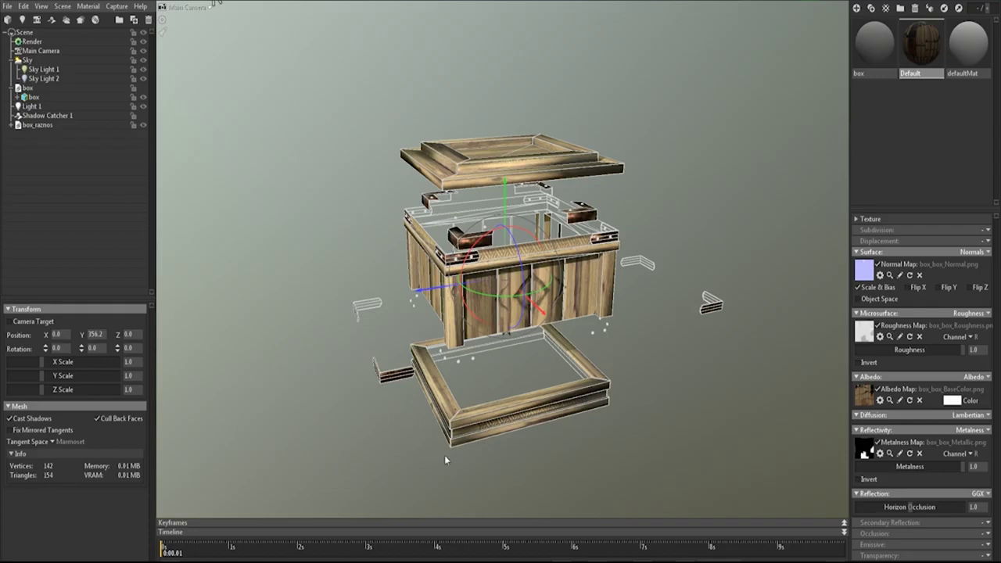
# Step: Lift the lid to Y 444.7 and lower body part Group33197 to Y -118.0
pyautogui.moveTo(502, 209); pyautogui.dragTo(499, 196)
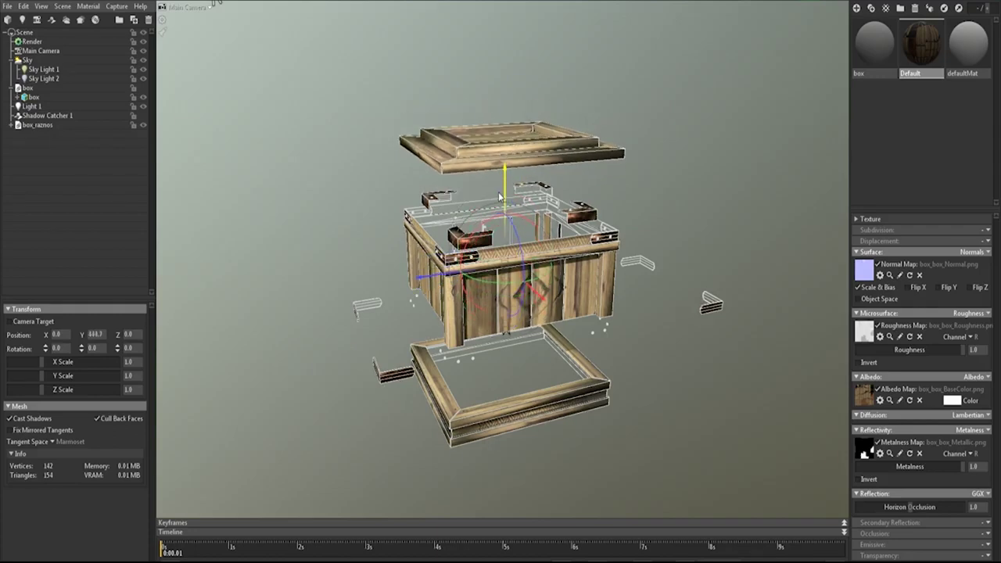
pyautogui.click(451, 299)
pyautogui.moveTo(505, 244); pyautogui.dragTo(507, 273)
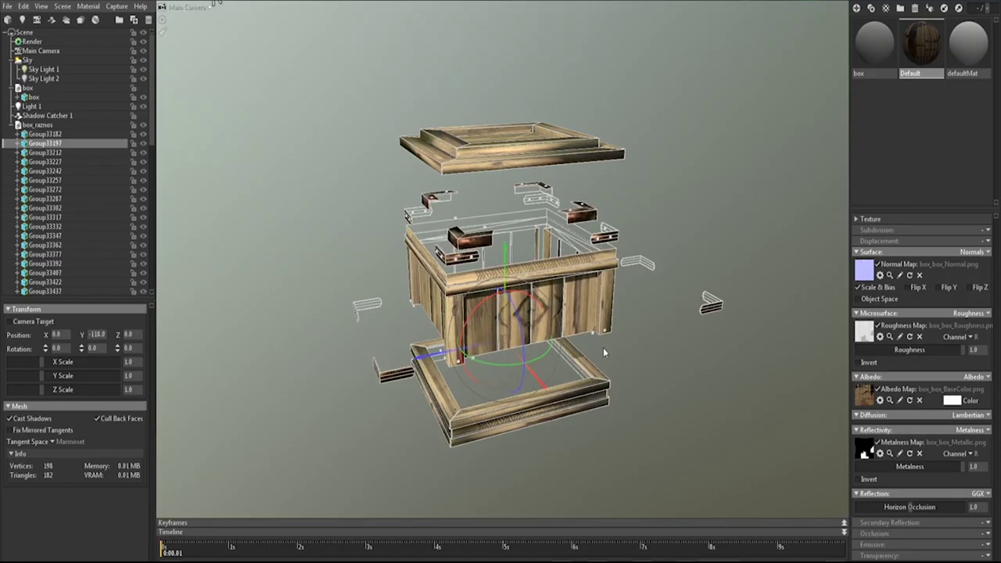